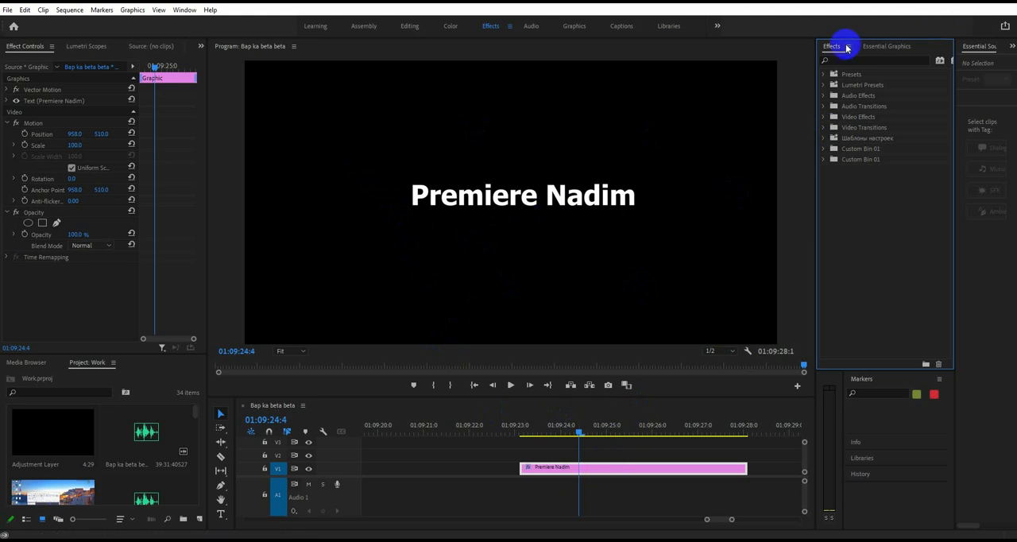
# - Import the preset file 25+ TEXT_EFFECTS_PRESET_PACK_UFE.prfpset into the effects presets and look through its UFE EFFECTS folder
pyautogui.rightClick(852, 74)
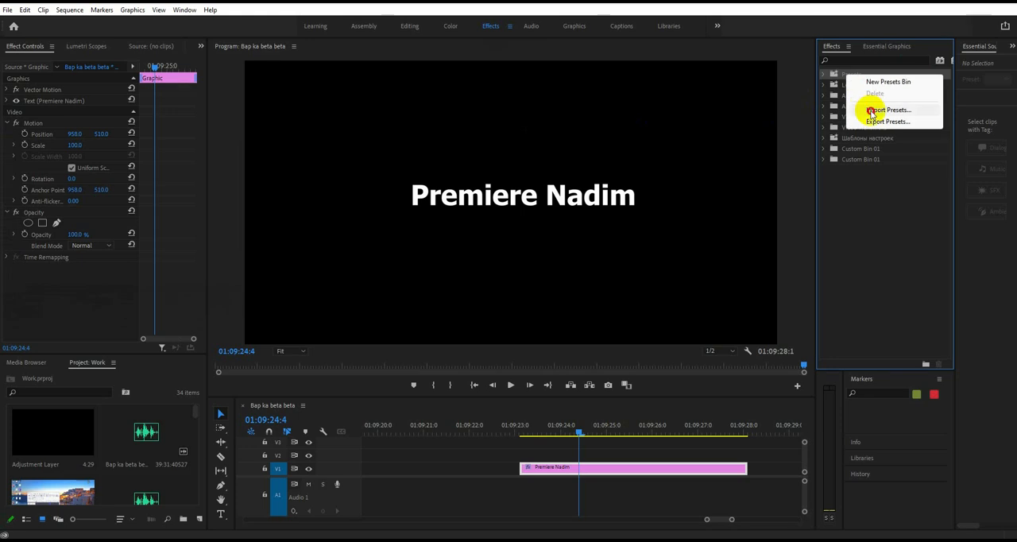
pyautogui.click(889, 109)
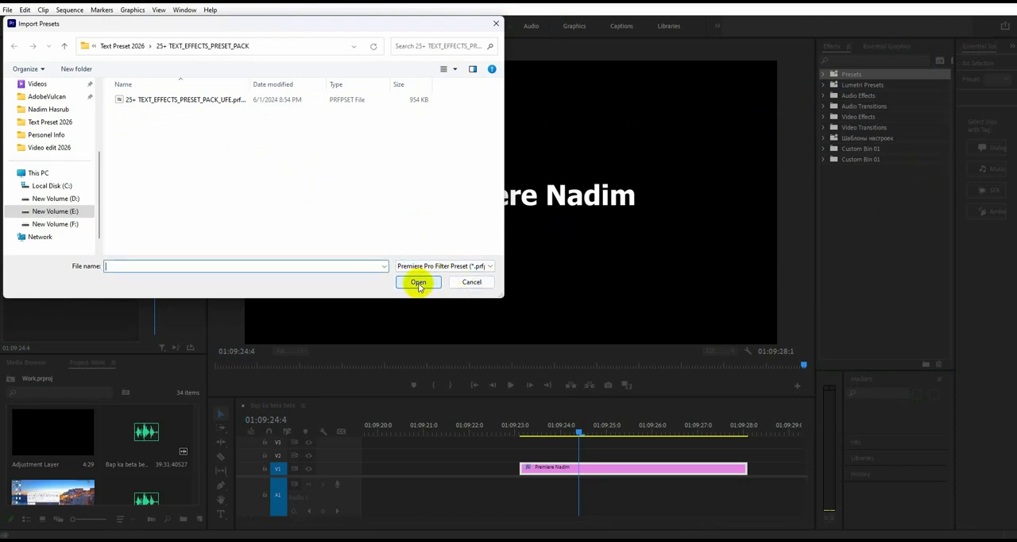
pyautogui.click(151, 101)
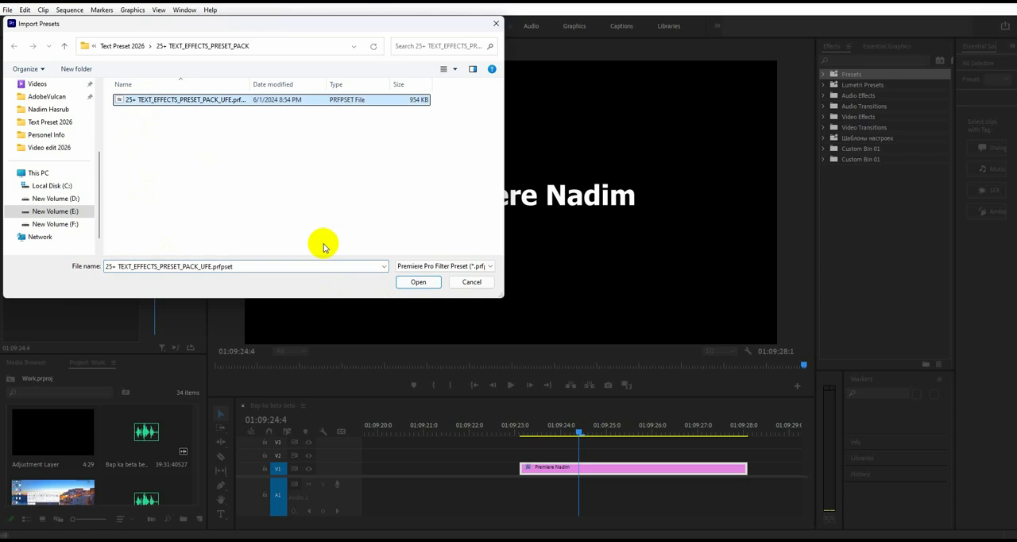
pyautogui.click(418, 282)
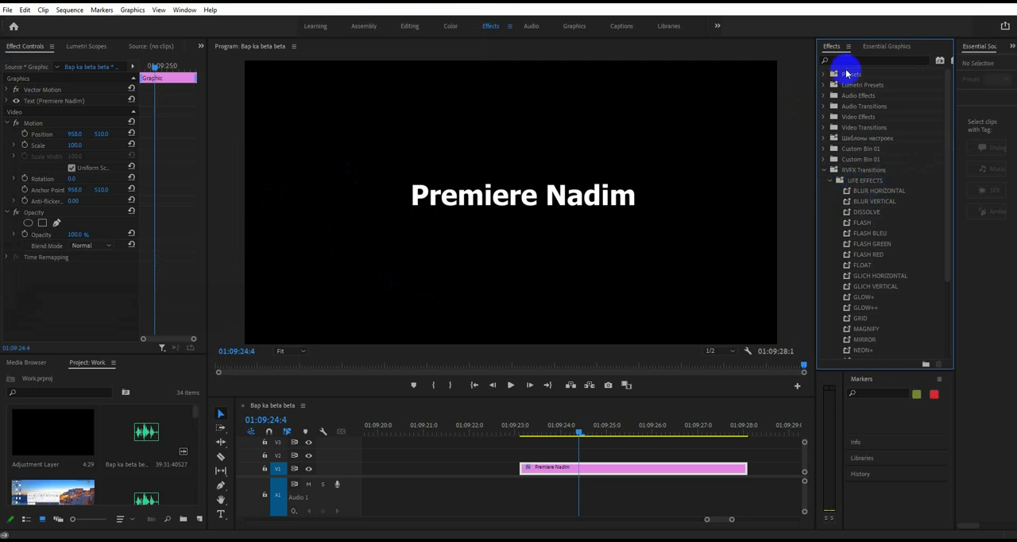
pyautogui.scroll(-3, 870, 194)
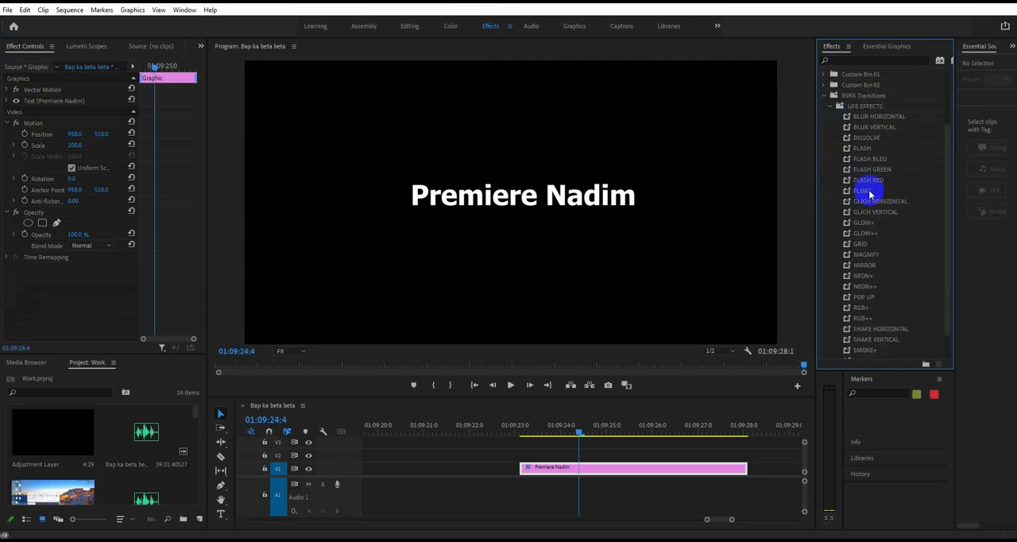
pyautogui.scroll(2, 870, 194)
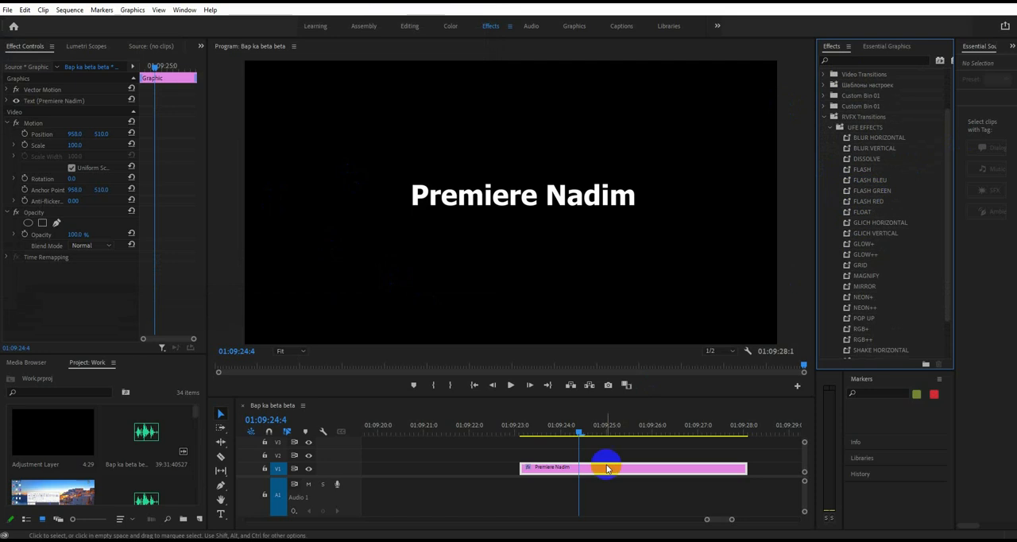
# - Duplicate the title clip several times in a row along track V1, leaving small gaps between the copies
pyautogui.moveTo(732, 522); pyautogui.dragTo(733, 520)
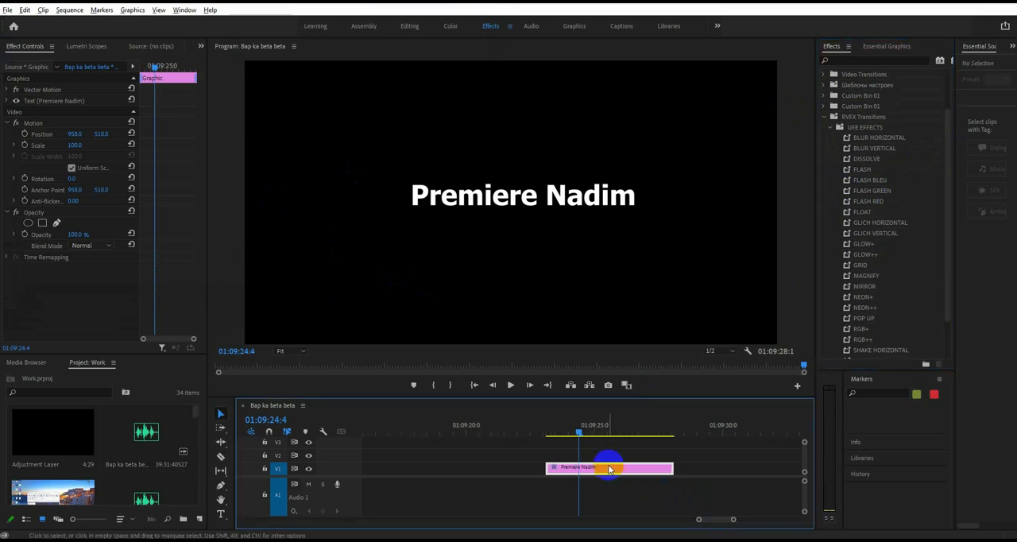
pyautogui.moveTo(602, 475); pyautogui.dragTo(736, 478)
pyautogui.moveTo(734, 520); pyautogui.dragTo(739, 520)
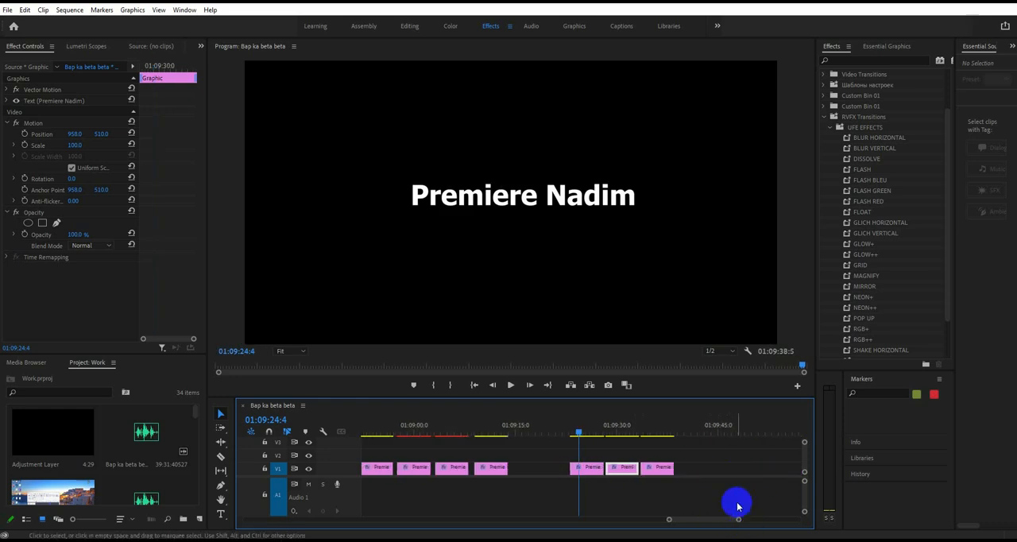
pyautogui.moveTo(660, 469); pyautogui.dragTo(697, 478)
pyautogui.moveTo(697, 475); pyautogui.dragTo(735, 479)
pyautogui.moveTo(733, 475); pyautogui.dragTo(770, 477)
pyautogui.moveTo(738, 519); pyautogui.dragTo(718, 522)
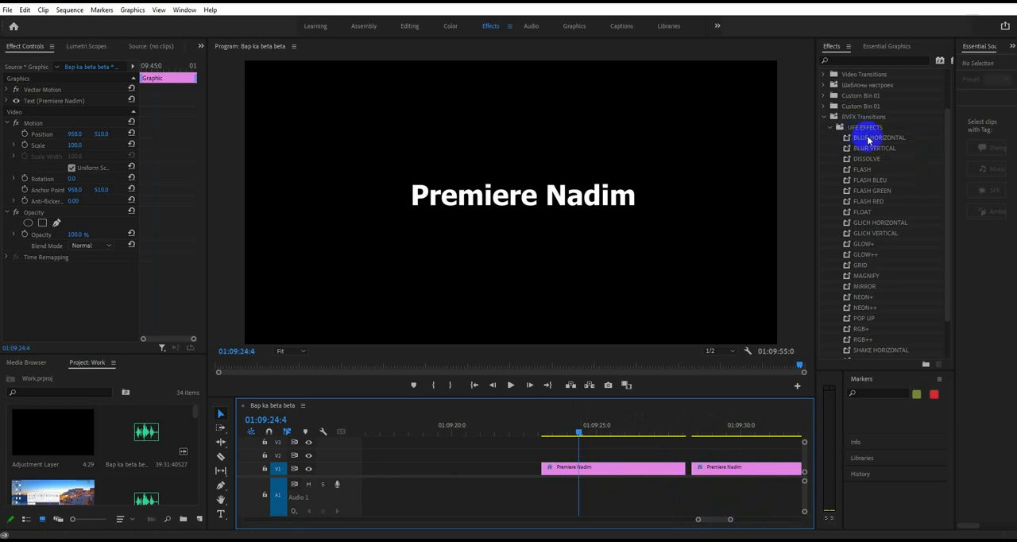
# - Try the BLUR HORIZONTAL preset on the first title clip, play it back, and undo it
pyautogui.moveTo(880, 141); pyautogui.dragTo(617, 471)
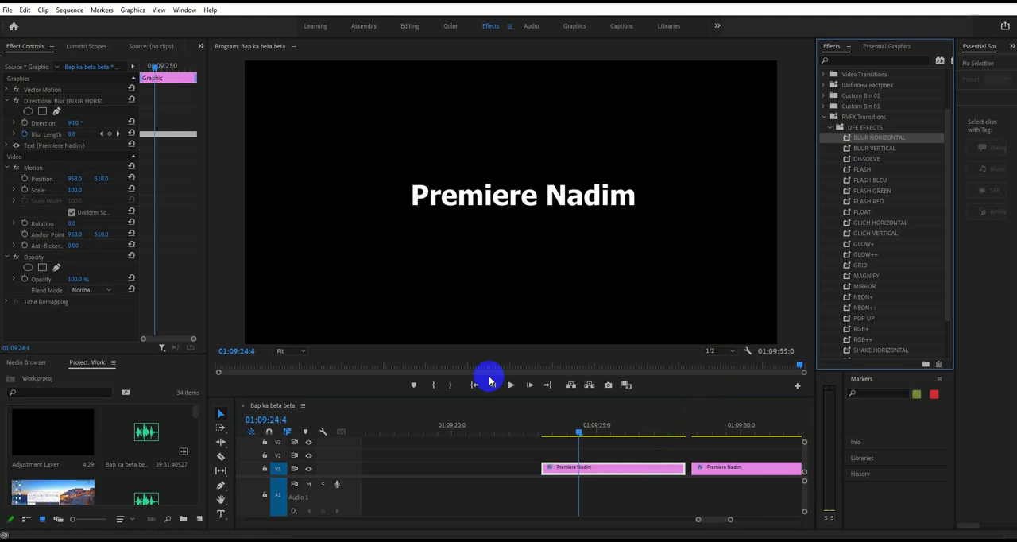
pyautogui.moveTo(569, 435); pyautogui.dragTo(538, 436)
pyautogui.press('space')
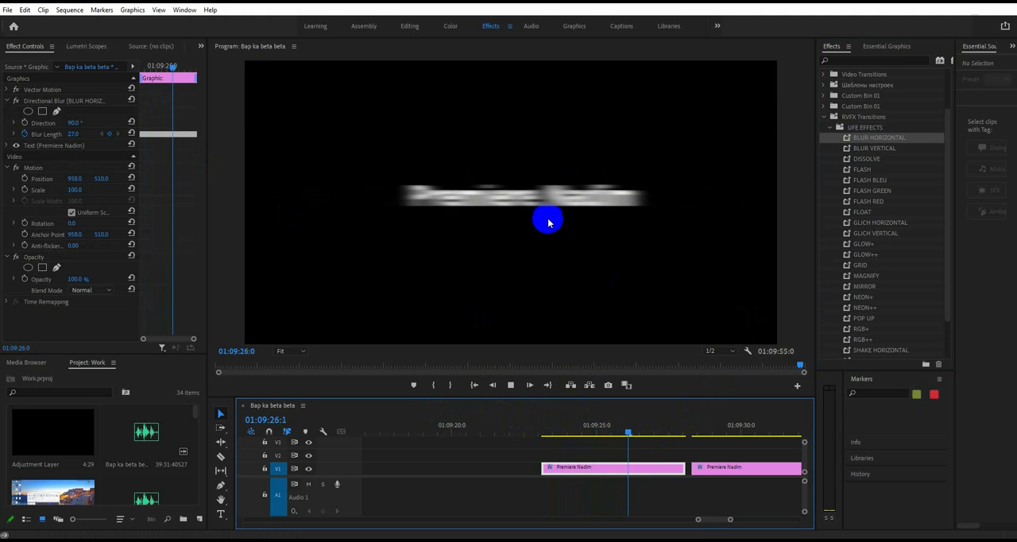
pyautogui.press('space')
pyautogui.hotkey('ctrl', 'z')
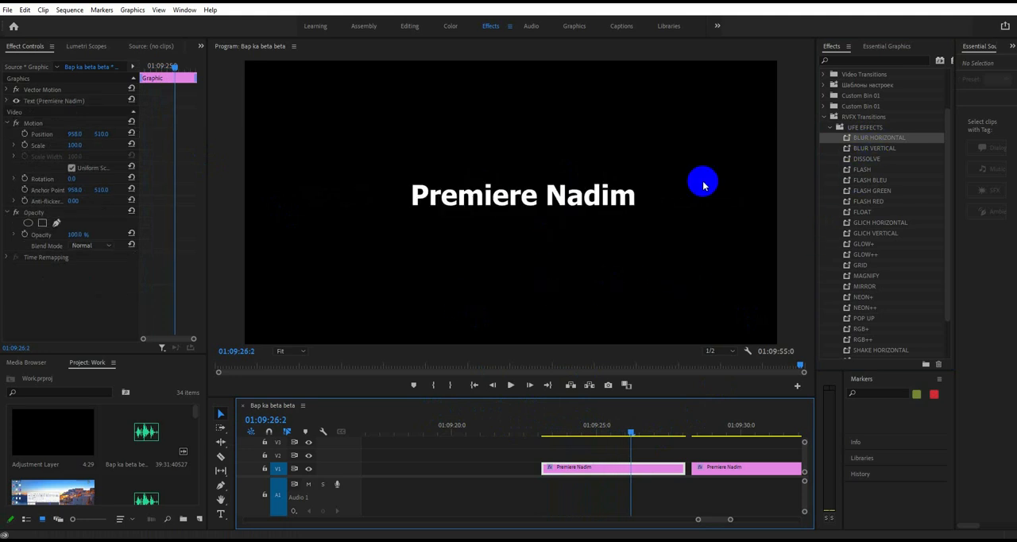
# - Try the FLASH preset on the first title clip, play it from the clip's start, and undo it
pyautogui.doubleClick(864, 172)
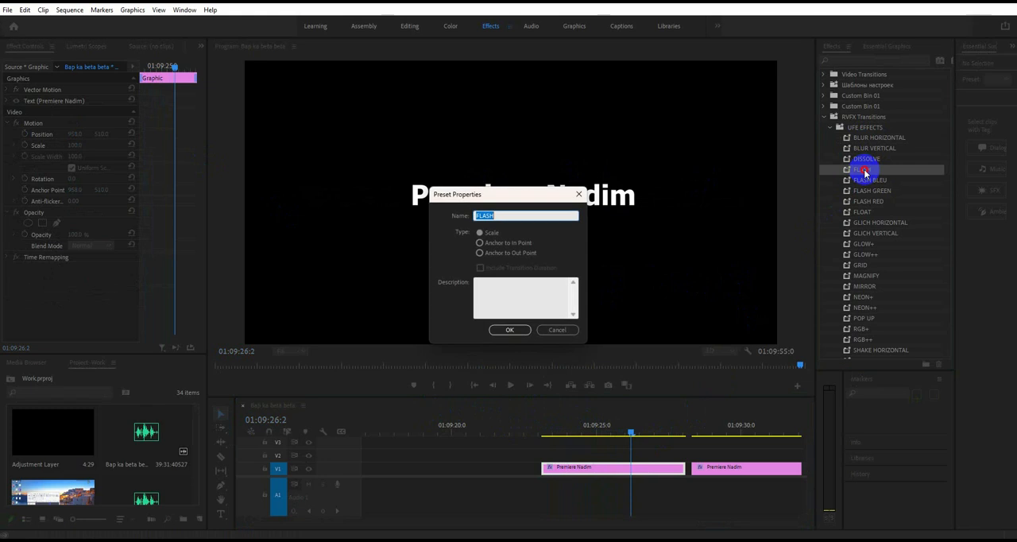
pyautogui.press('Escape')
pyautogui.click(865, 172)
pyautogui.moveTo(865, 171); pyautogui.dragTo(625, 461)
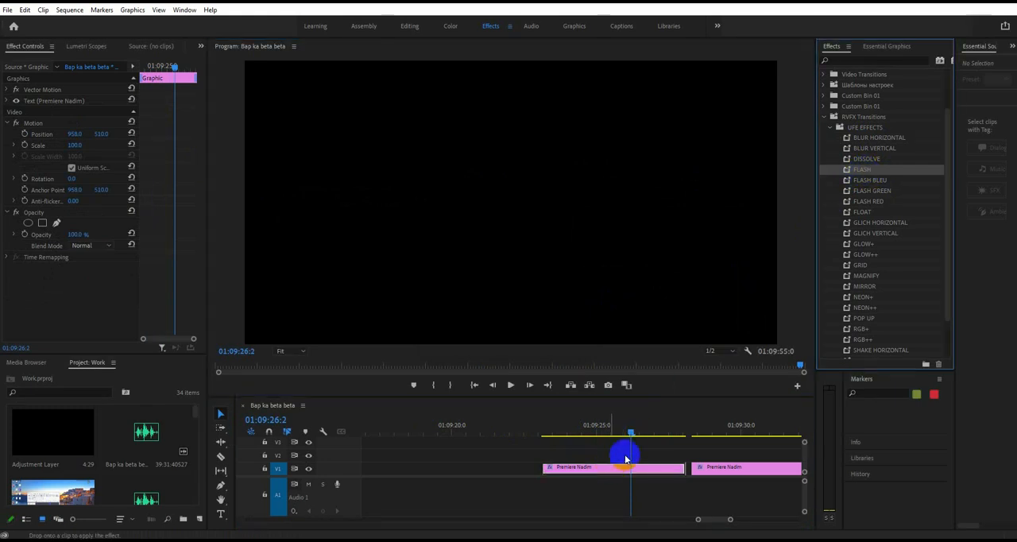
pyautogui.click(546, 434)
pyautogui.press('space')
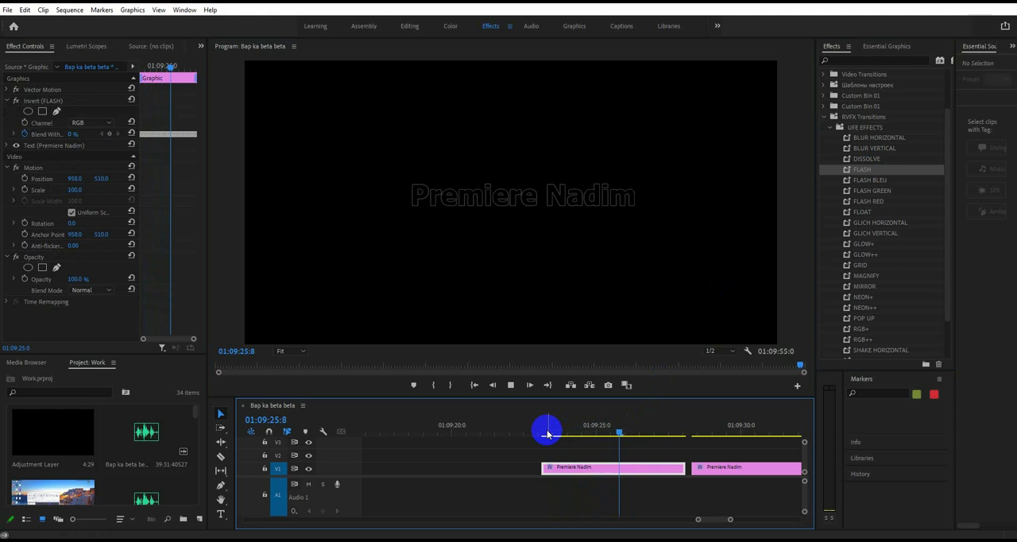
pyautogui.press('space')
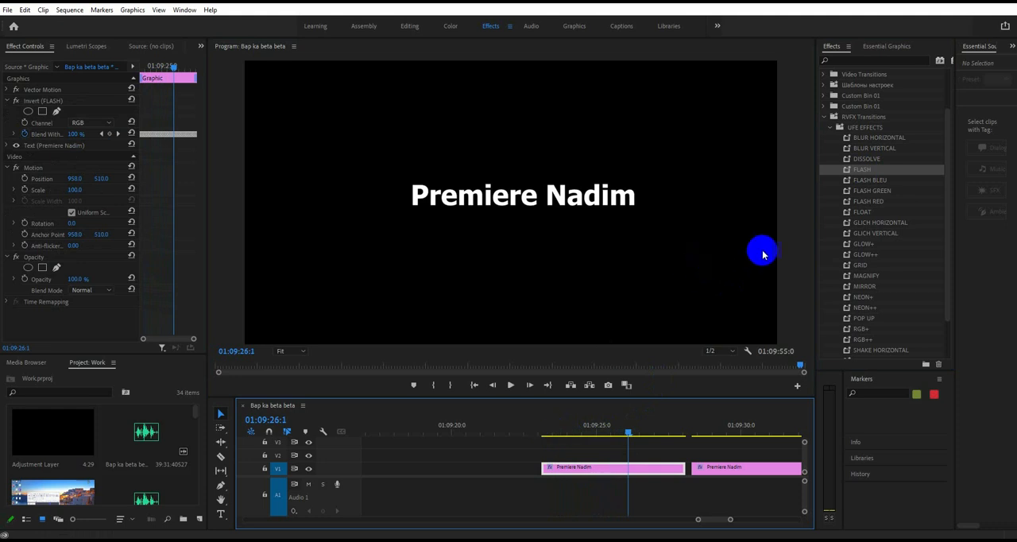
pyautogui.hotkey('ctrl', 'z')
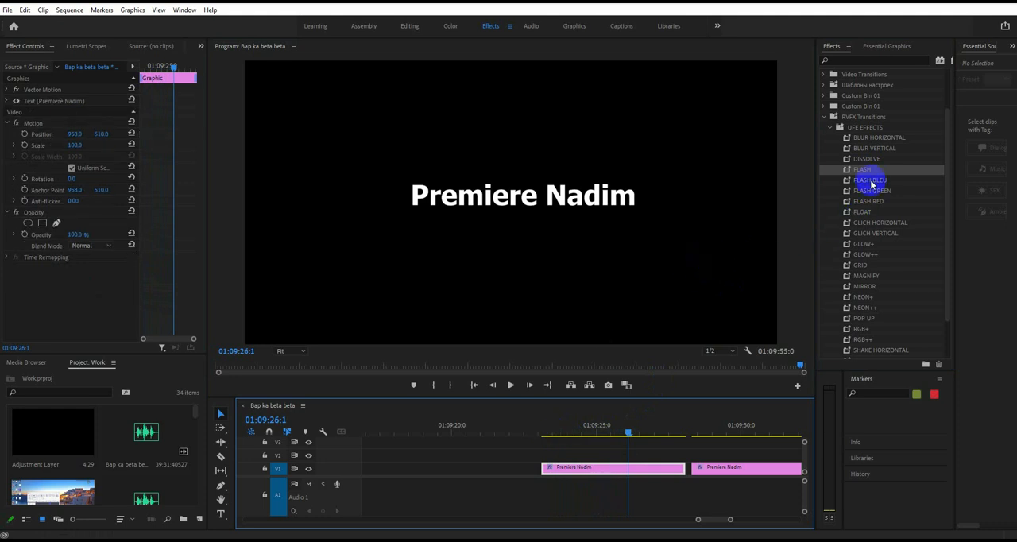
# - Try the FLASH BLEU preset on the first title clip, preview the playback, and undo it
pyautogui.moveTo(871, 184); pyautogui.dragTo(597, 468)
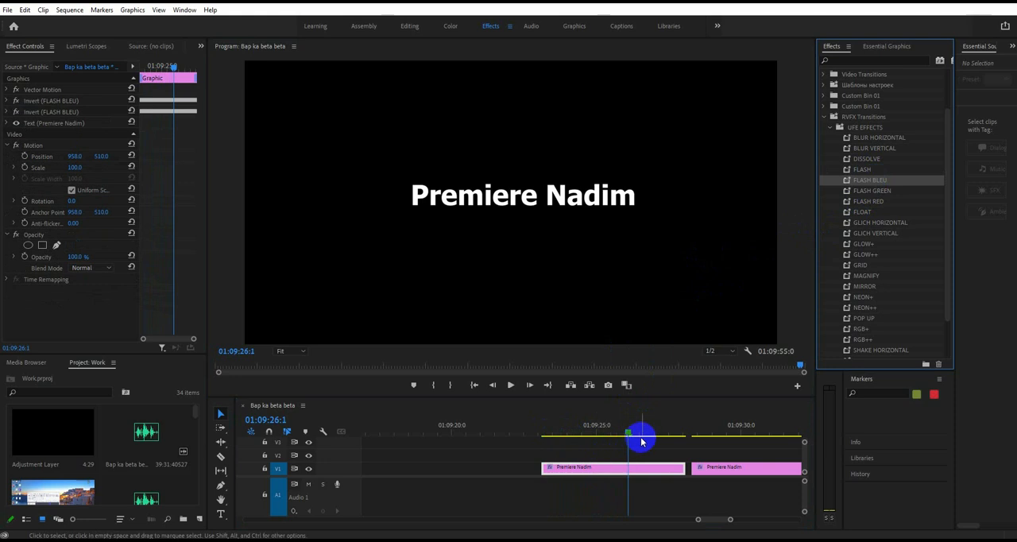
pyautogui.moveTo(631, 433); pyautogui.dragTo(548, 442)
pyautogui.press('space')
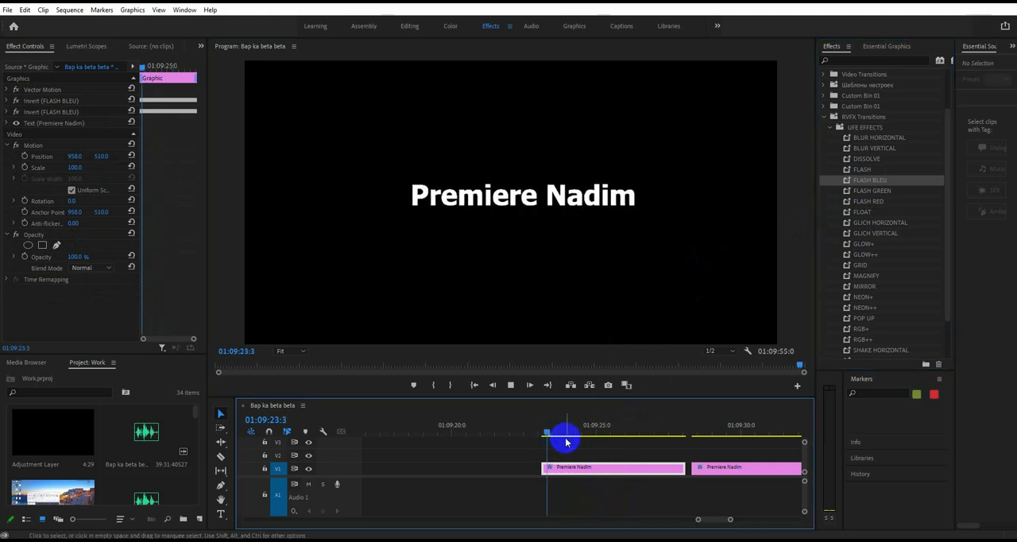
pyautogui.press('space')
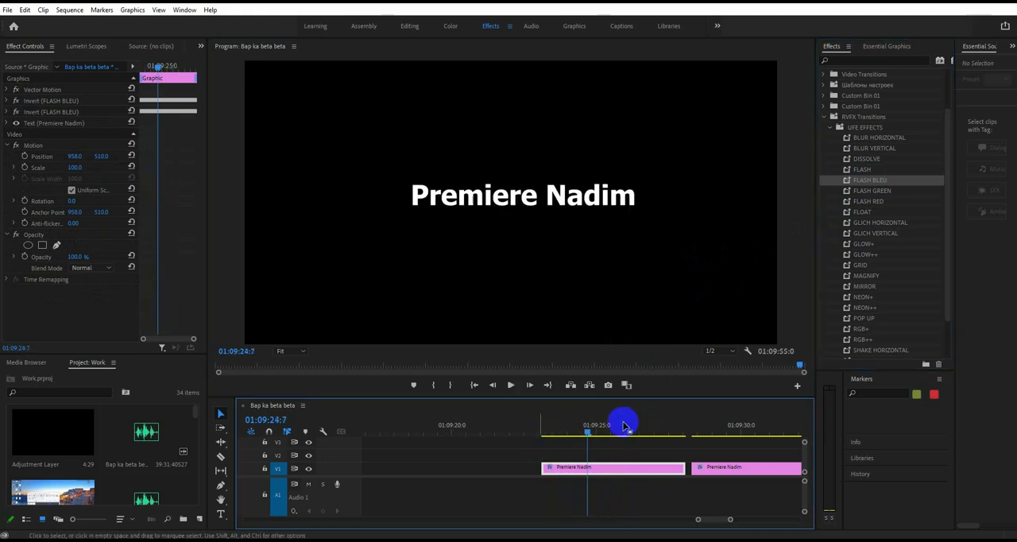
pyautogui.hotkey('ctrl', 'z')
# - Apply the GLOW+ preset to the first title clip and scrub through the result
pyautogui.click(860, 247)
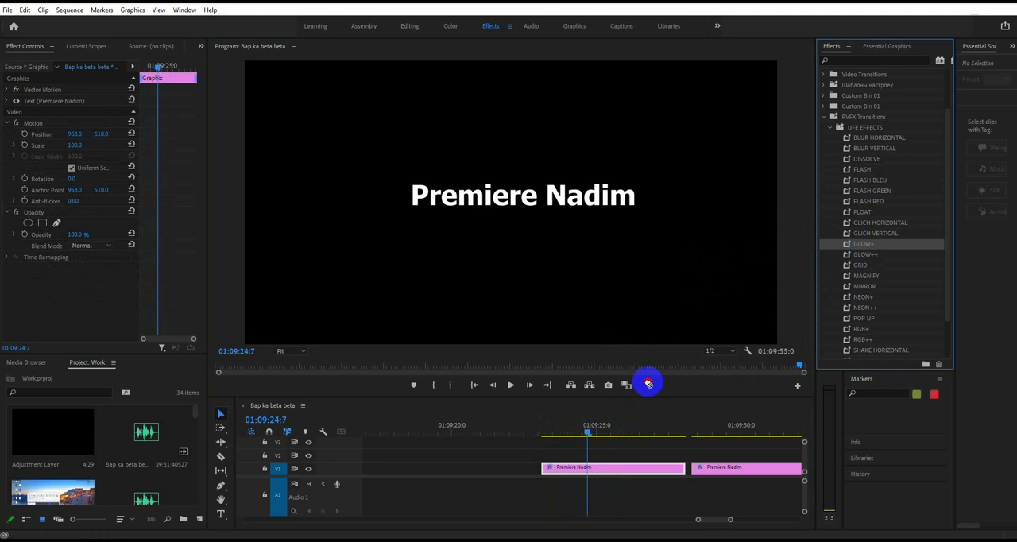
pyautogui.moveTo(648, 384); pyautogui.dragTo(591, 468)
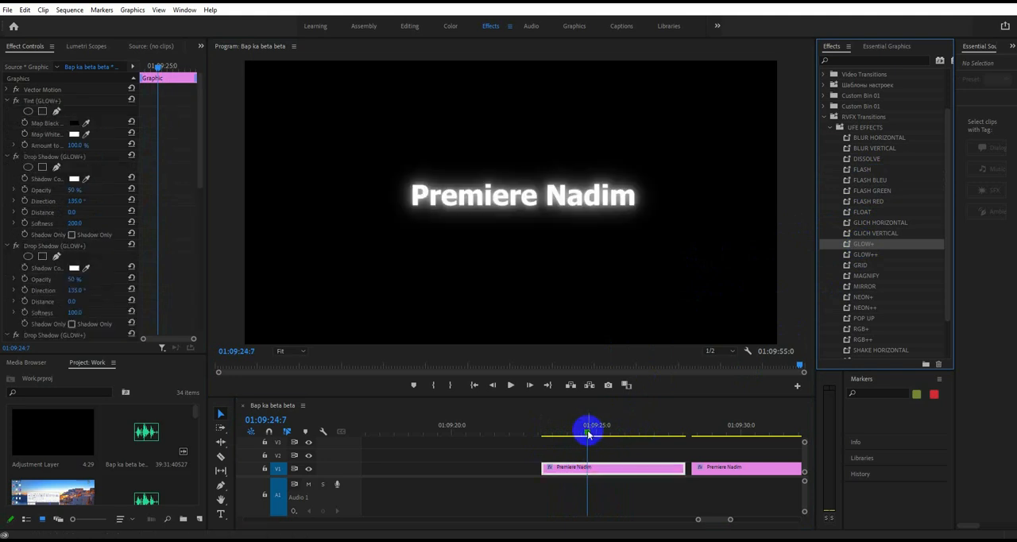
pyautogui.moveTo(588, 433)
pyautogui.mouseDown()
pyautogui.moveTo(552, 441)
pyautogui.moveTo(576, 433)
pyautogui.mouseUp()
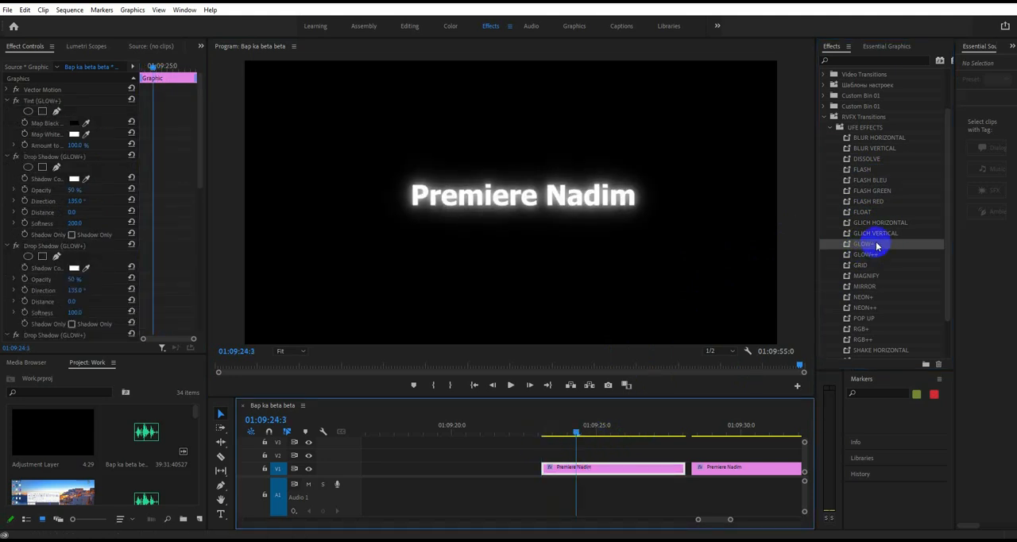
# - Add the GLOW++ preset over GLOW+ on the first title clip, play it back, and undo both glow presets
pyautogui.click(865, 255)
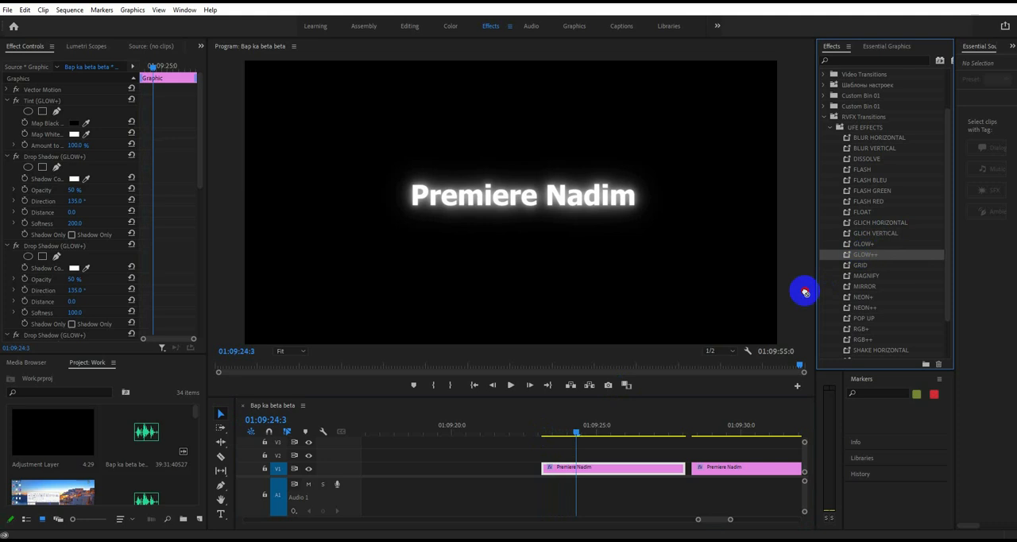
pyautogui.moveTo(805, 293); pyautogui.dragTo(609, 472)
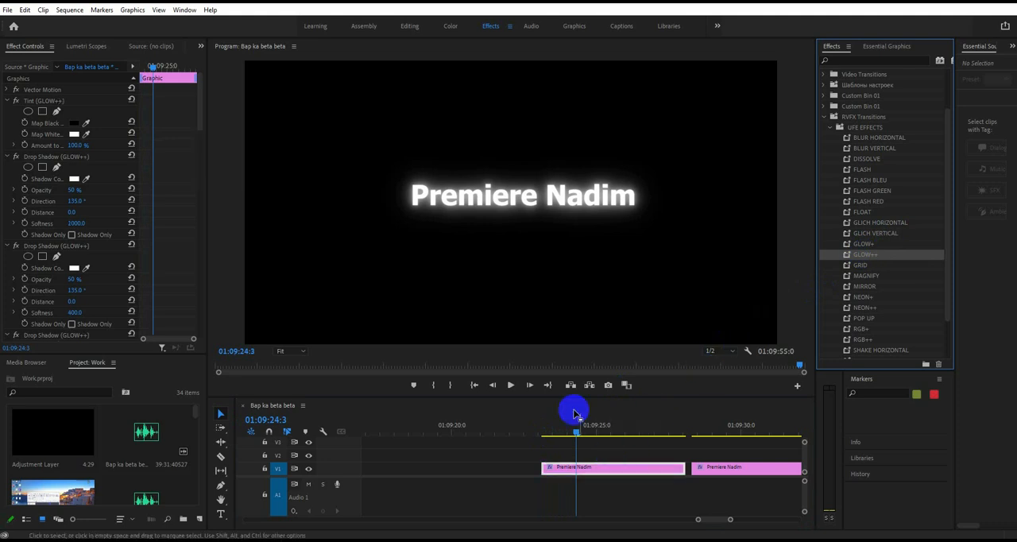
pyautogui.moveTo(574, 432); pyautogui.dragTo(543, 436)
pyautogui.press('space')
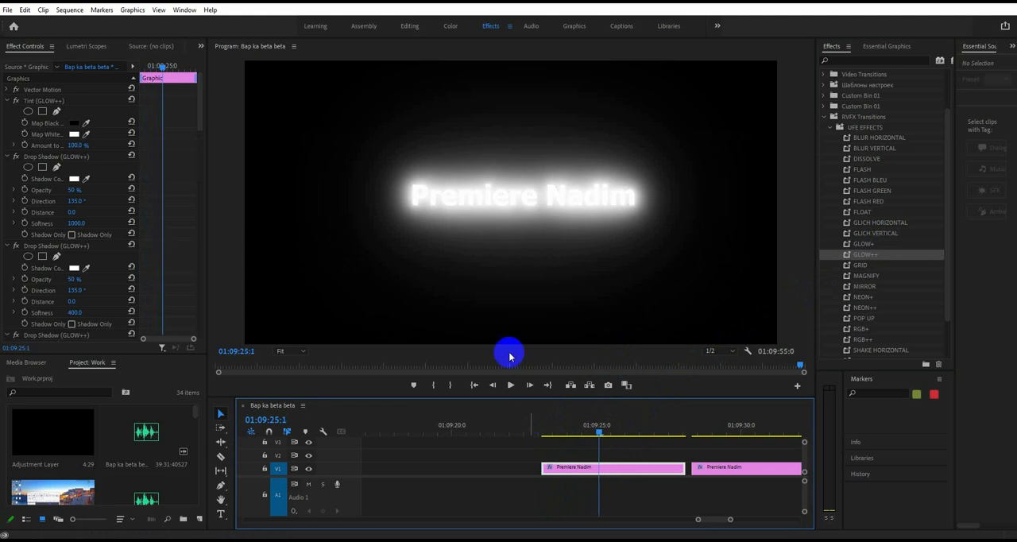
pyautogui.click(556, 202)
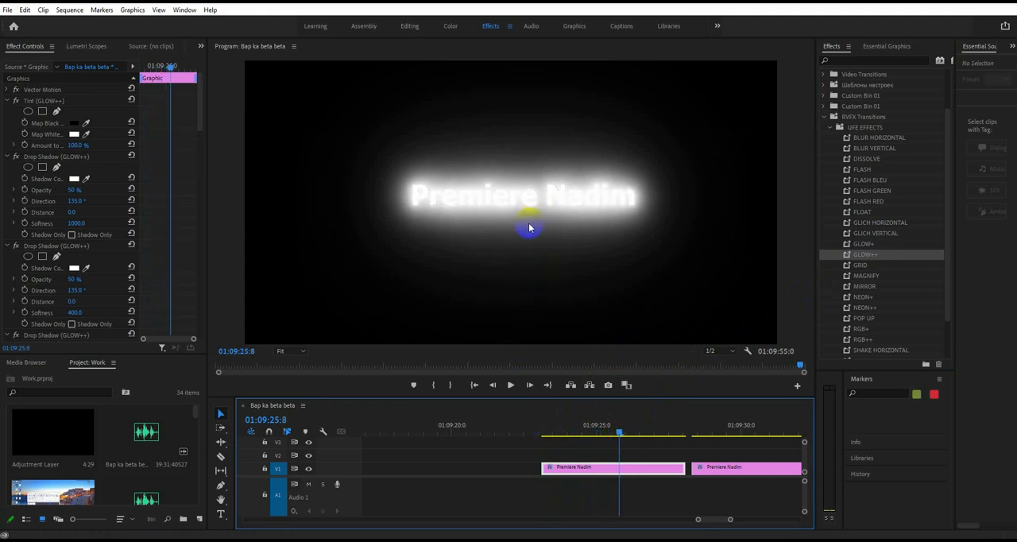
pyautogui.hotkey('ctrl', 'z')
pyautogui.hotkey('ctrl', 'z')
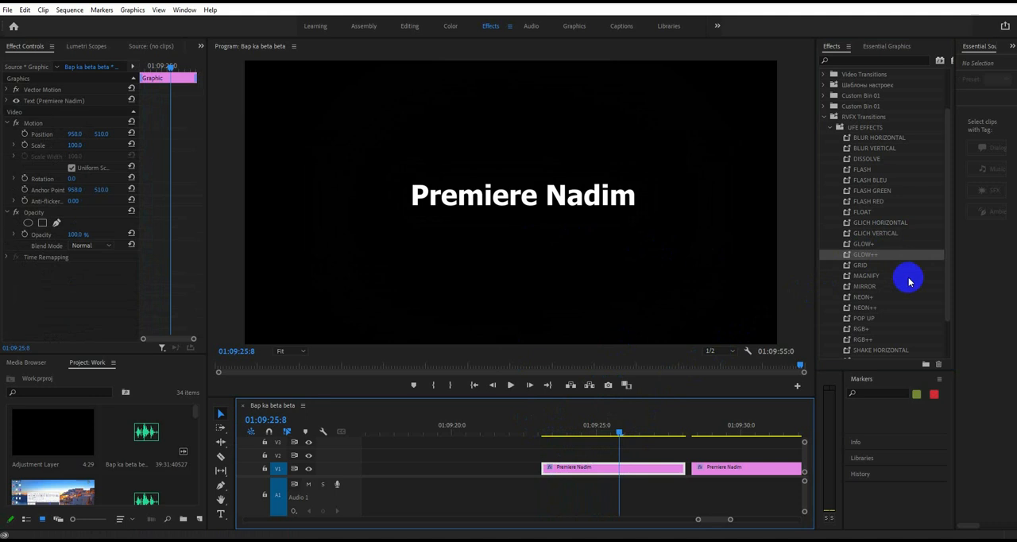
# - Apply only the GLOW++ preset to the first title clip and scrub through it
pyautogui.moveTo(874, 258); pyautogui.dragTo(610, 469)
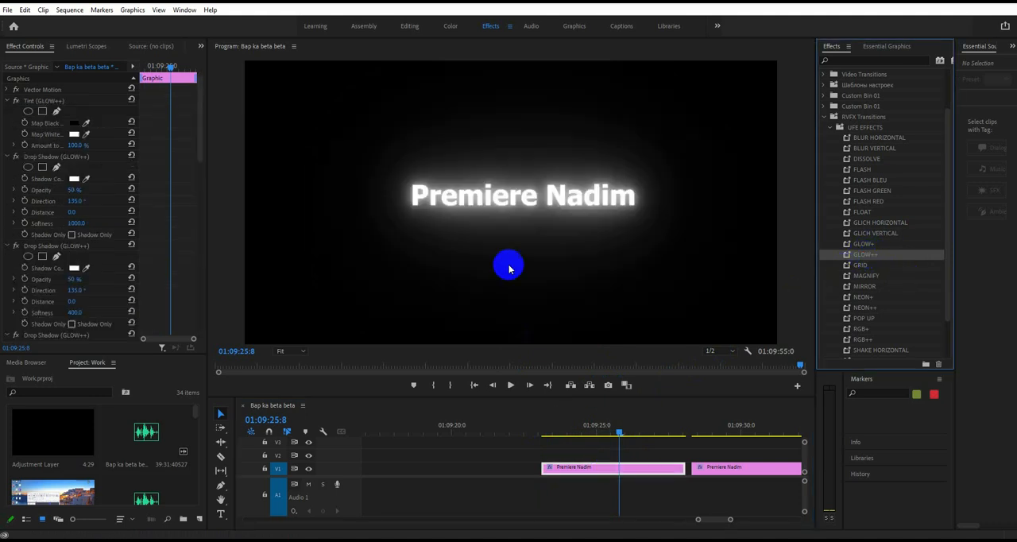
pyautogui.moveTo(618, 433); pyautogui.dragTo(656, 442)
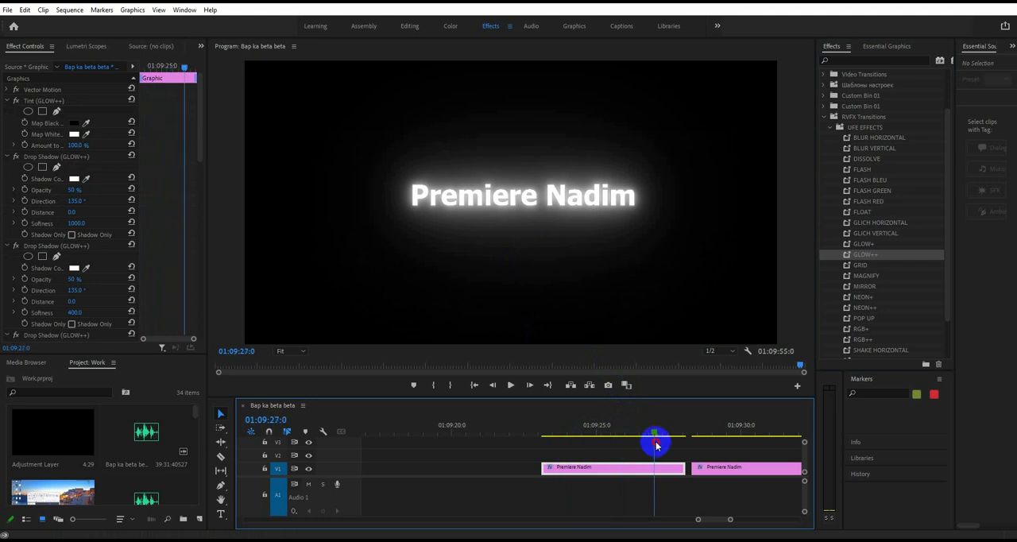
# - Try the GLOW+ preset on the second title clip, compare it with the first clip's glow, and undo it
pyautogui.click(866, 248)
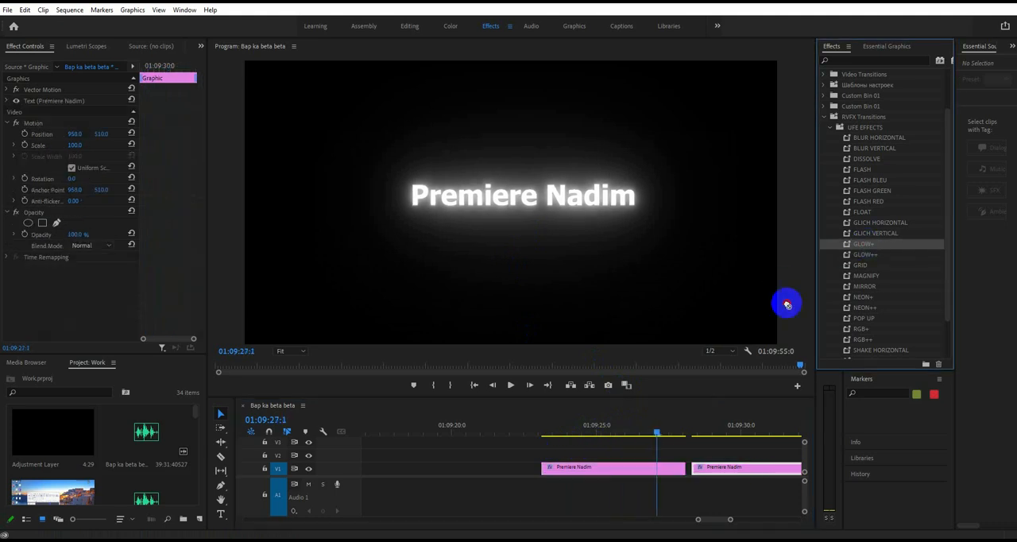
pyautogui.moveTo(786, 304); pyautogui.dragTo(724, 469)
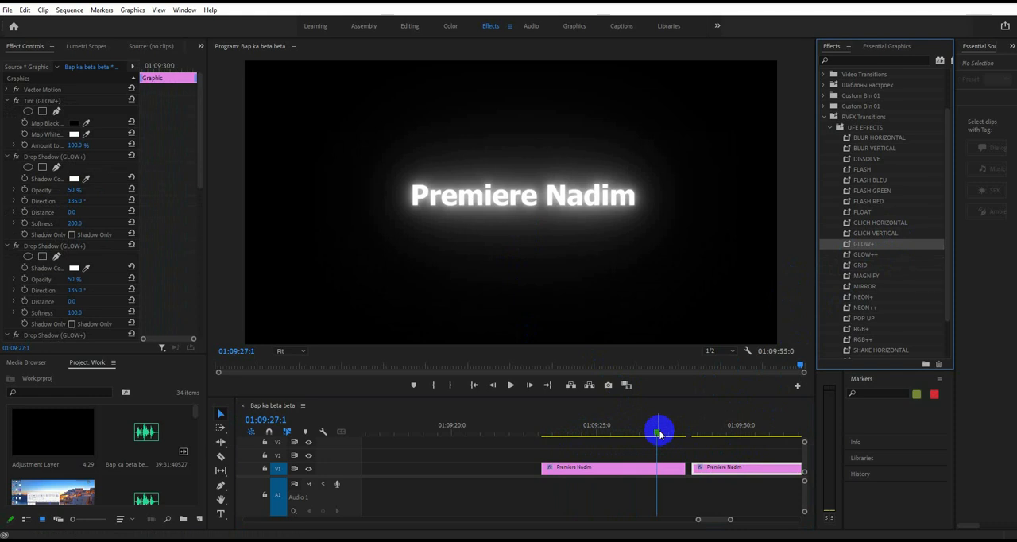
pyautogui.moveTo(659, 434); pyautogui.dragTo(659, 461)
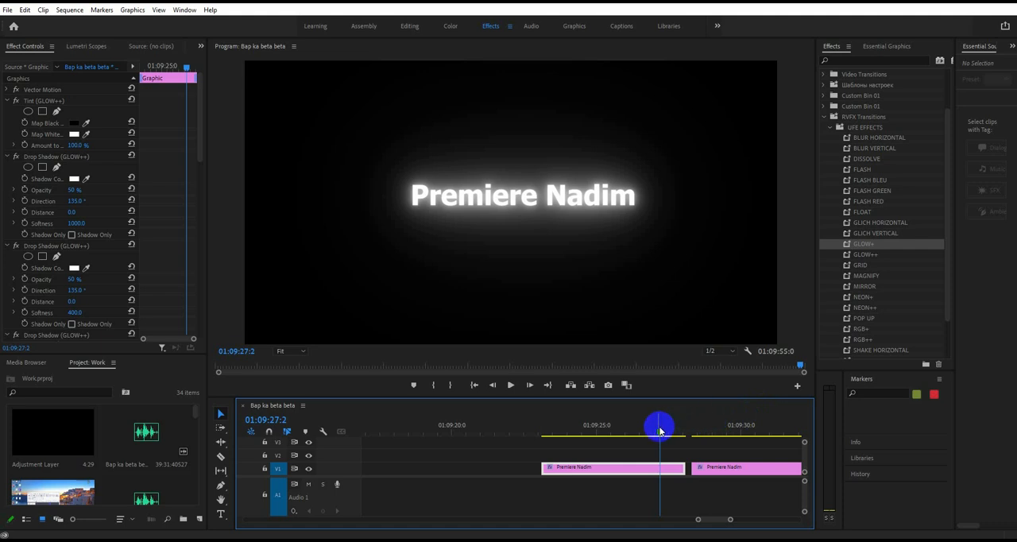
pyautogui.moveTo(660, 433); pyautogui.dragTo(715, 436)
pyautogui.hotkey('ctrl', 's')
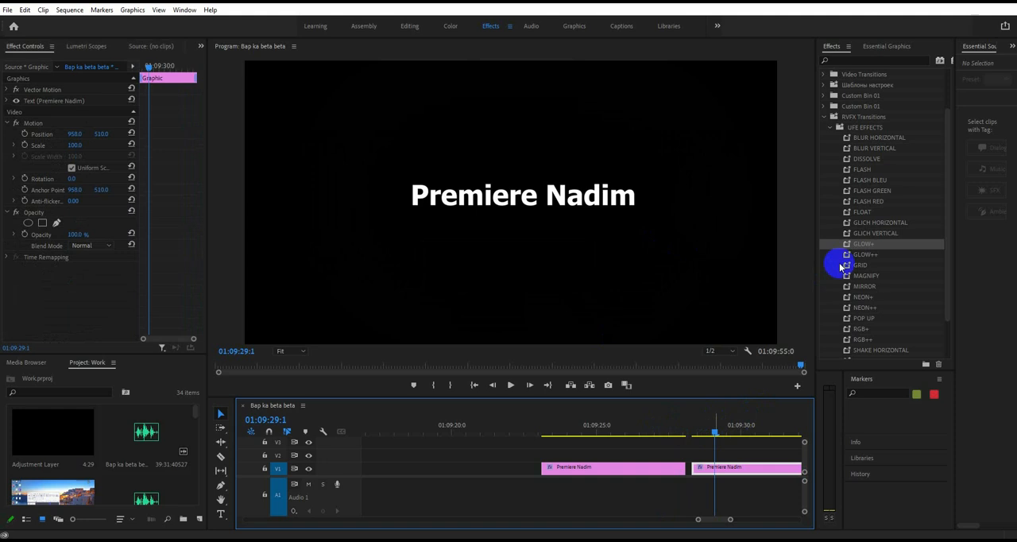
# - Apply the GRID preset to the second title clip on track V1
pyautogui.moveTo(860, 268); pyautogui.dragTo(718, 470)
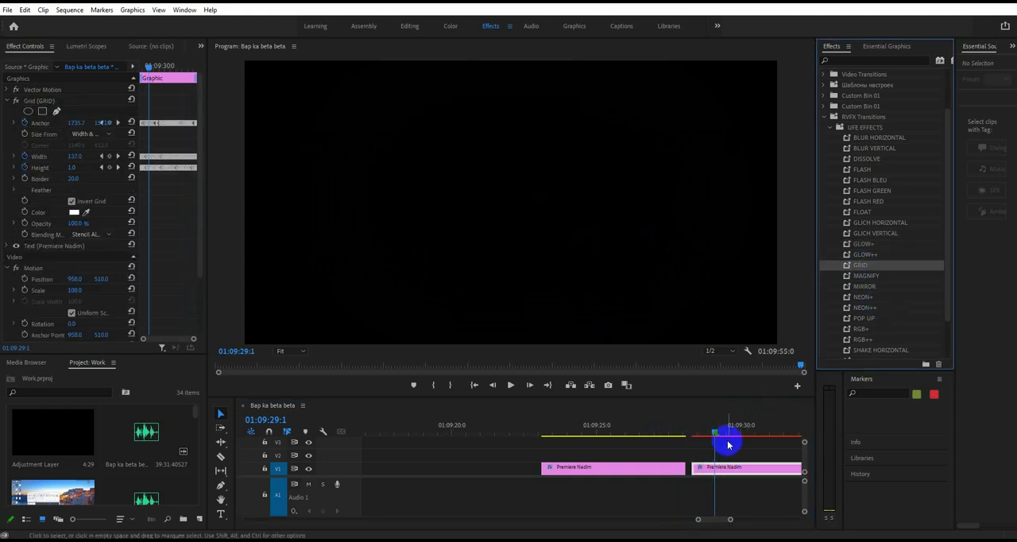
# - Play back the GRID preset on the second title clip
pyautogui.press('space')
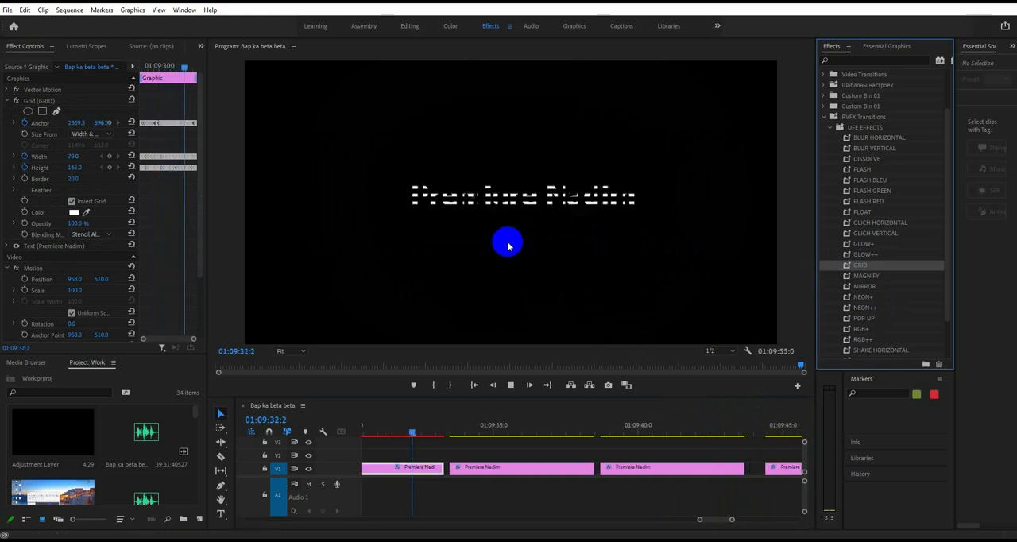
pyautogui.press('space')
pyautogui.press('space')
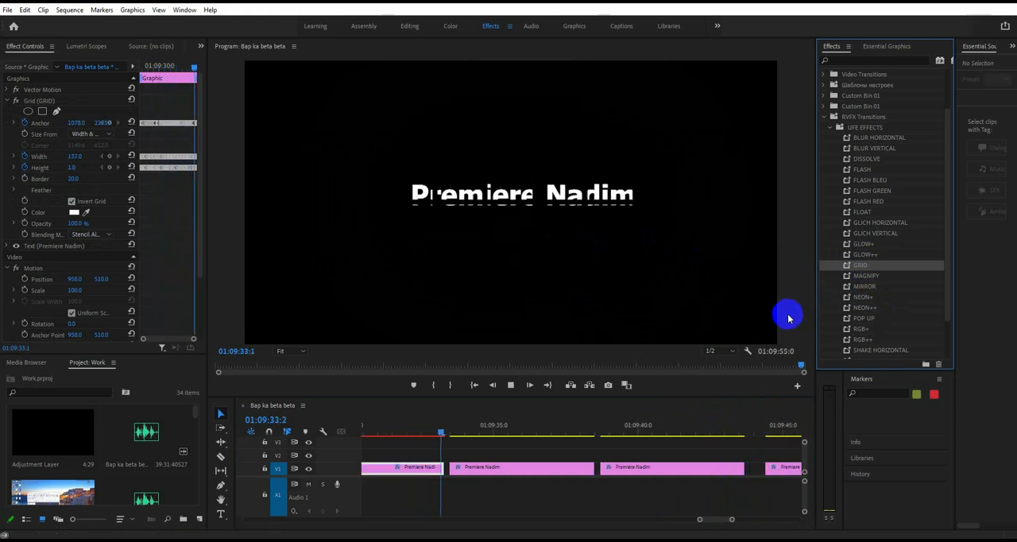
# - Try the MAGNIFY preset on the third title clip, play it back, and undo it
pyautogui.click(516, 467)
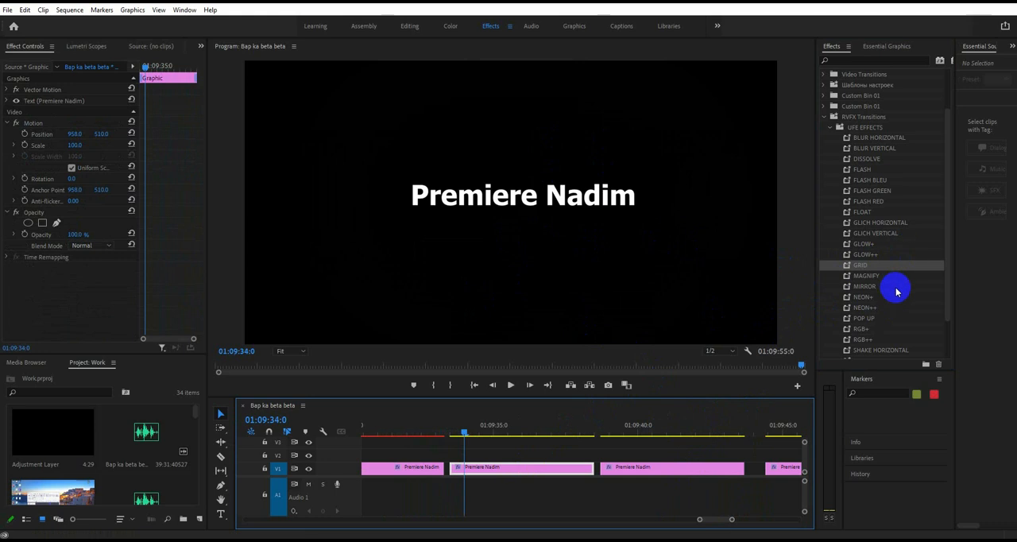
pyautogui.moveTo(881, 278); pyautogui.dragTo(497, 477)
pyautogui.press('space')
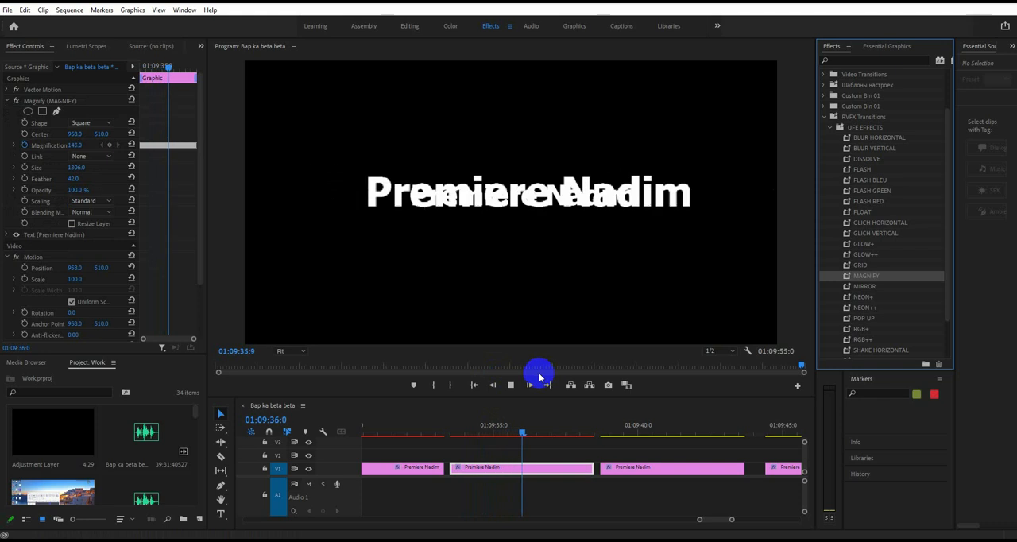
pyautogui.press('space')
pyautogui.hotkey('ctrl', 'z')
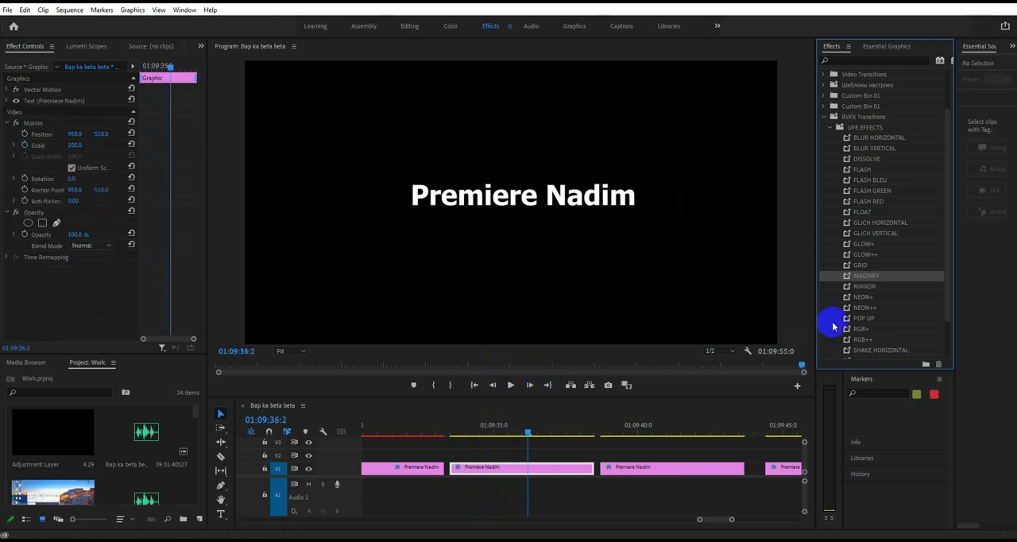
# - Try the MIRROR preset on the third title clip, play it back, and undo it
pyautogui.moveTo(864, 288); pyautogui.dragTo(530, 469)
pyautogui.press('space')
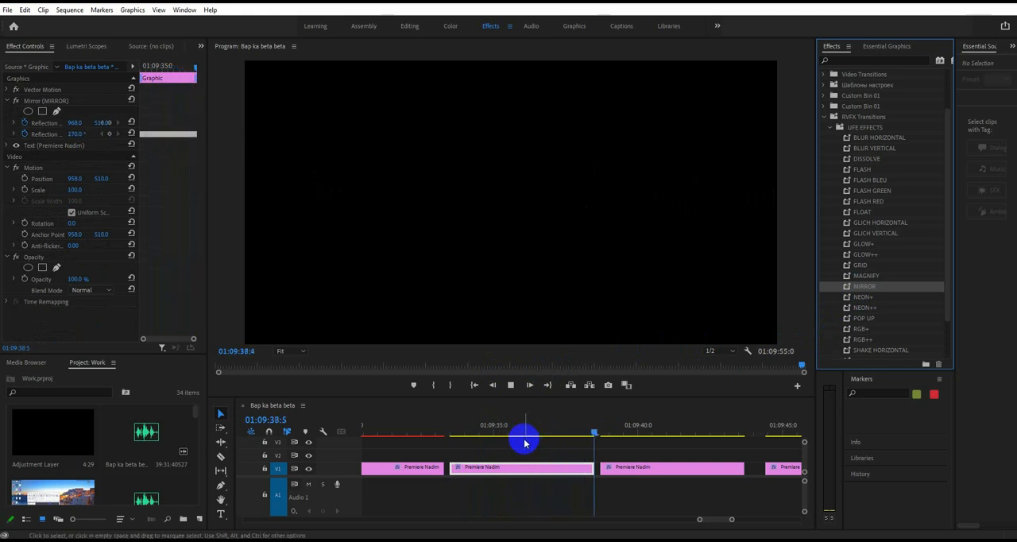
pyautogui.hotkey('ctrl', 'z')
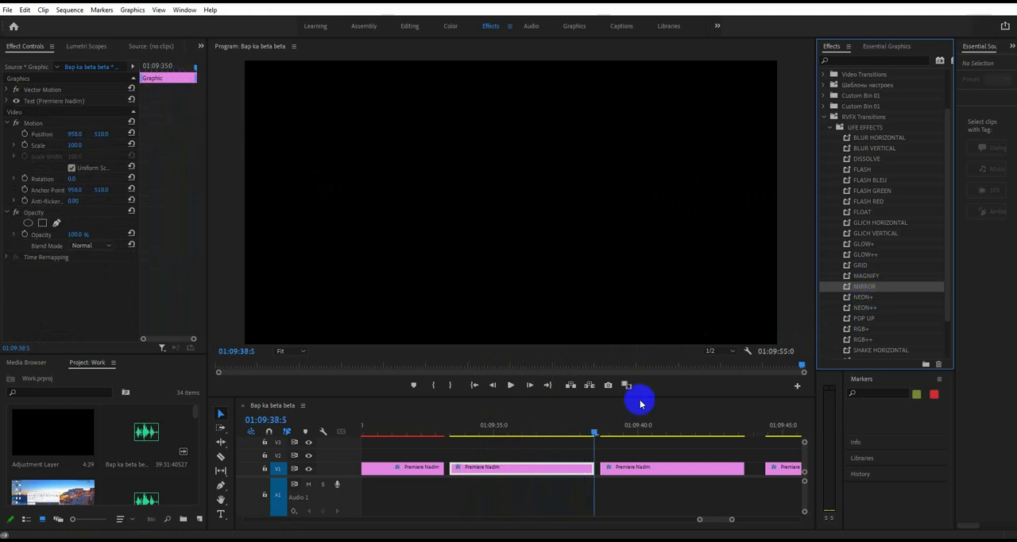
# - Preview the NEON++ and NEON+ presets one after the other on the third title clip, undoing each
pyautogui.moveTo(584, 435); pyautogui.dragTo(496, 435)
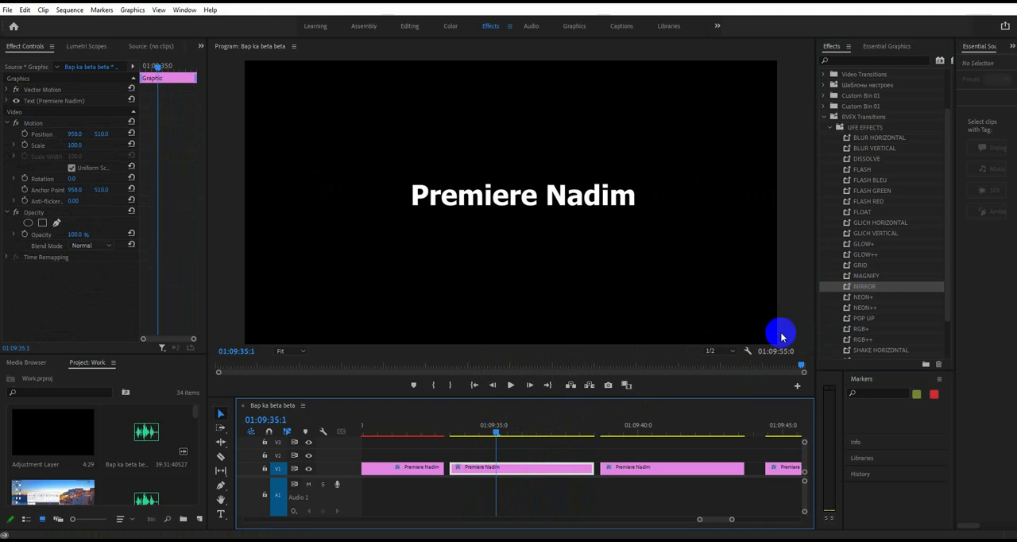
pyautogui.moveTo(864, 308); pyautogui.dragTo(511, 469)
pyautogui.click(503, 386)
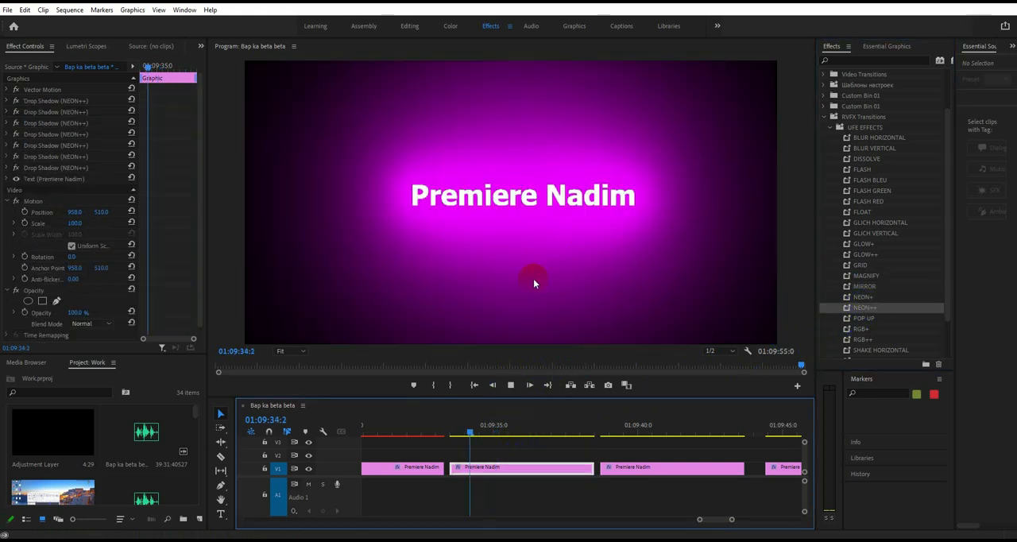
pyautogui.hotkey('ctrl', 'z')
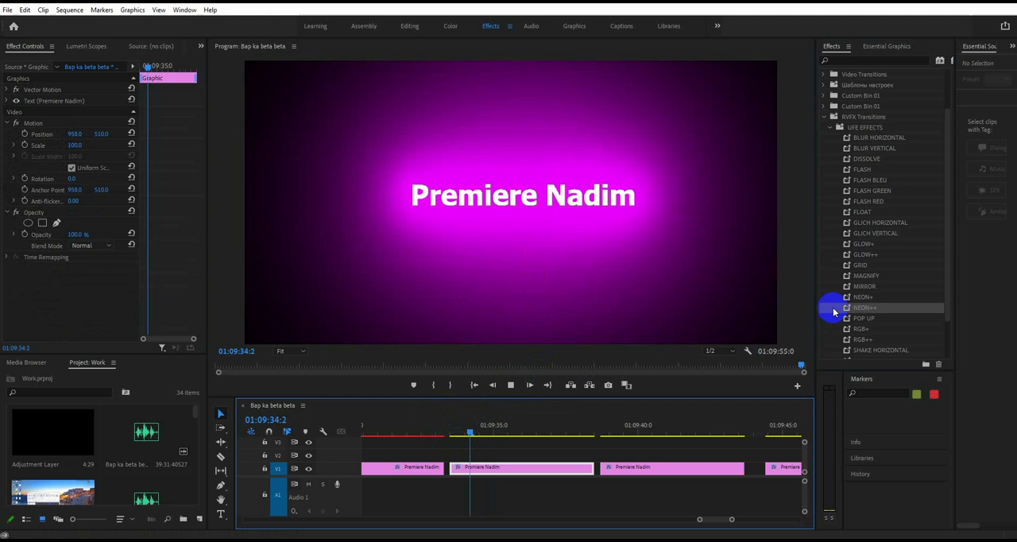
pyautogui.click(878, 301)
pyautogui.moveTo(746, 343); pyautogui.dragTo(496, 475)
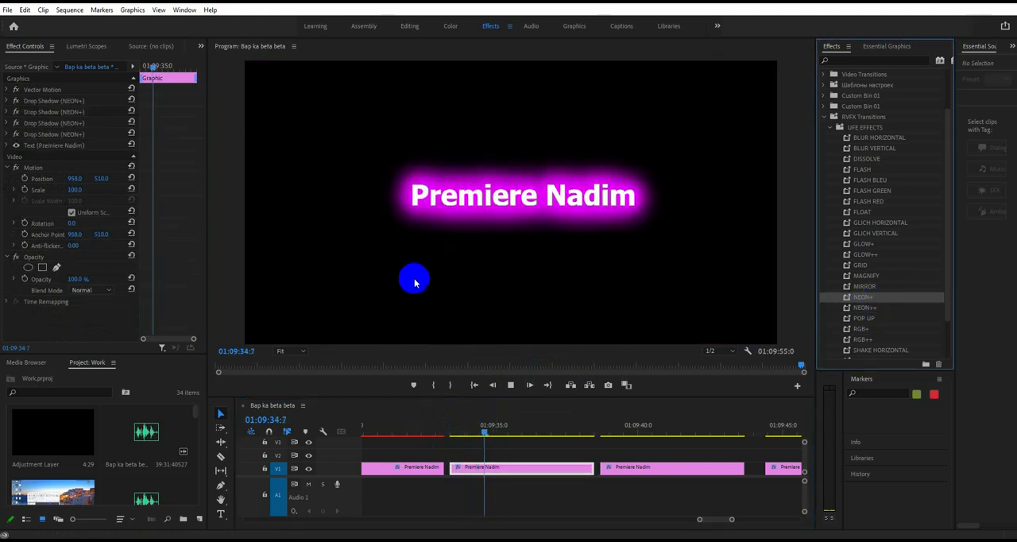
pyautogui.hotkey('ctrl', 'z')
# - Try the RGB+ preset on the third title clip, undo it, and apply RGB++ instead
pyautogui.moveTo(860, 279); pyautogui.dragTo(536, 463)
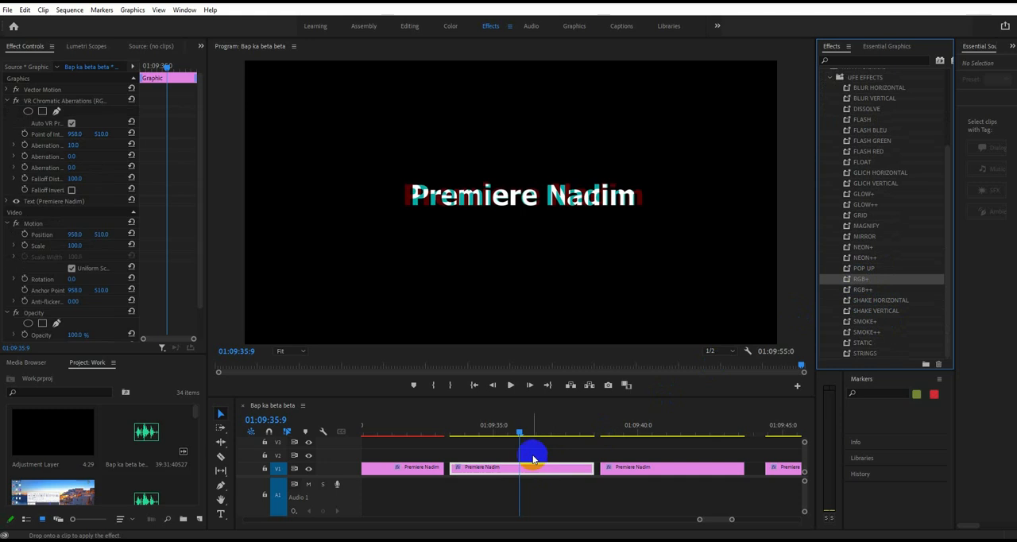
pyautogui.hotkey('ctrl', 'z')
pyautogui.moveTo(862, 294); pyautogui.dragTo(502, 433)
# - Add the FLOAT preset over RGB++ on the third title clip and play it from the clip's start
pyautogui.doubleClick(862, 161)
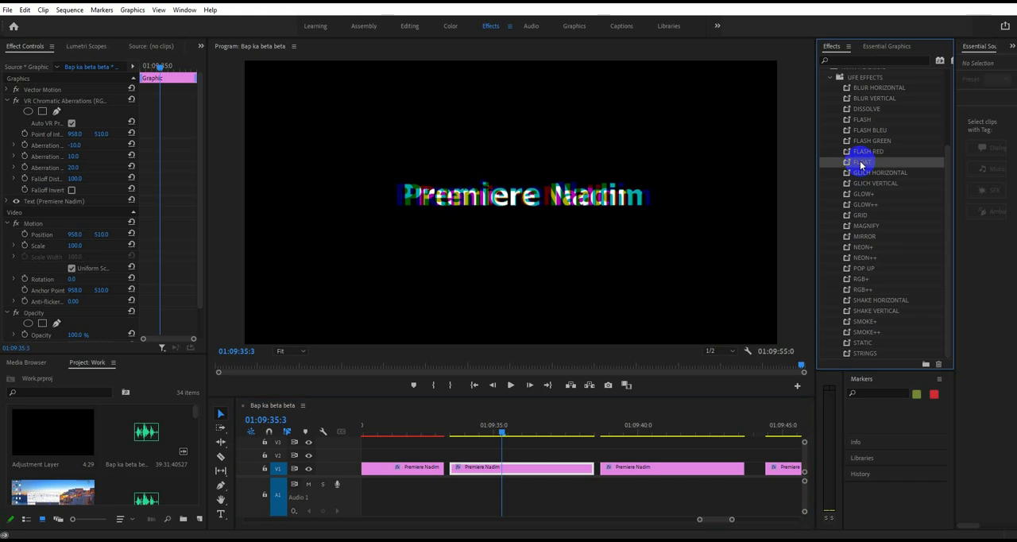
pyautogui.click(548, 330)
pyautogui.moveTo(581, 393); pyautogui.dragTo(447, 442)
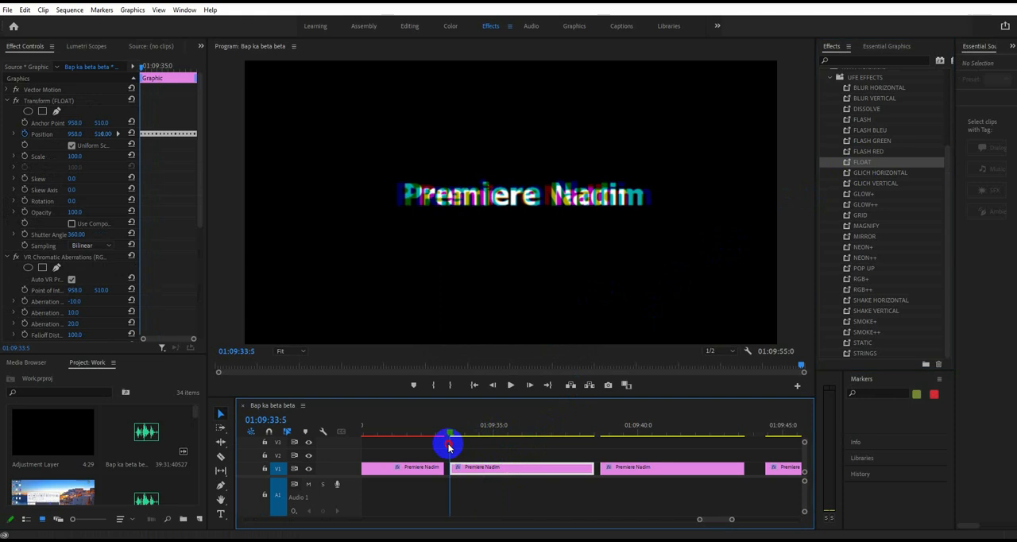
pyautogui.press('space')
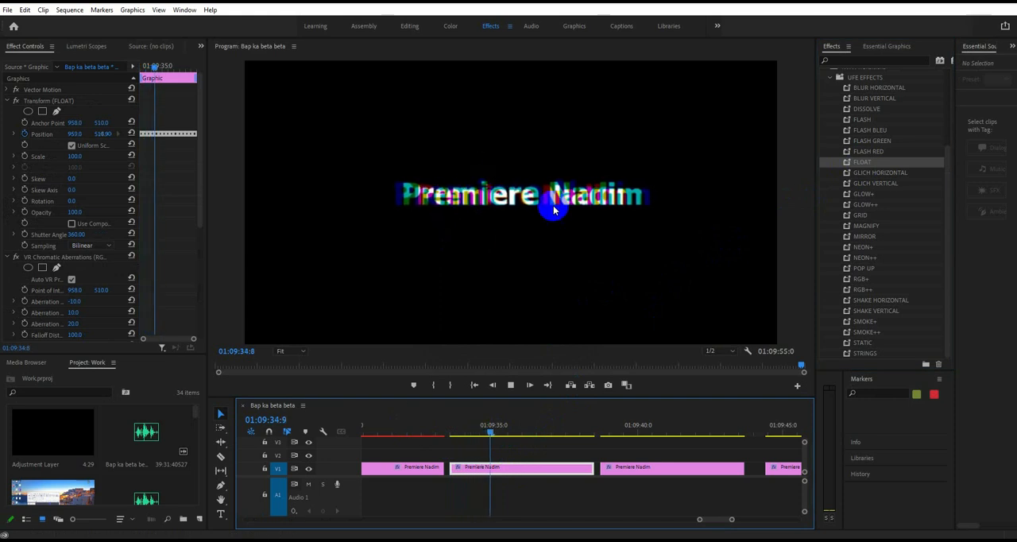
pyautogui.press('space')
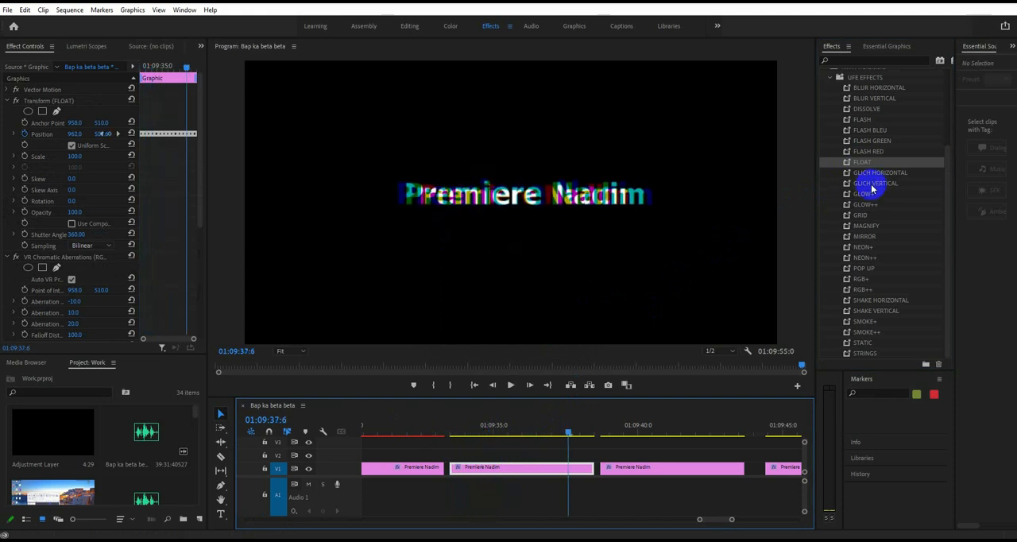
# - Add the GLICH VERTICAL preset to the third title clip, play it back, and undo all presets on that clip
pyautogui.doubleClick(869, 182)
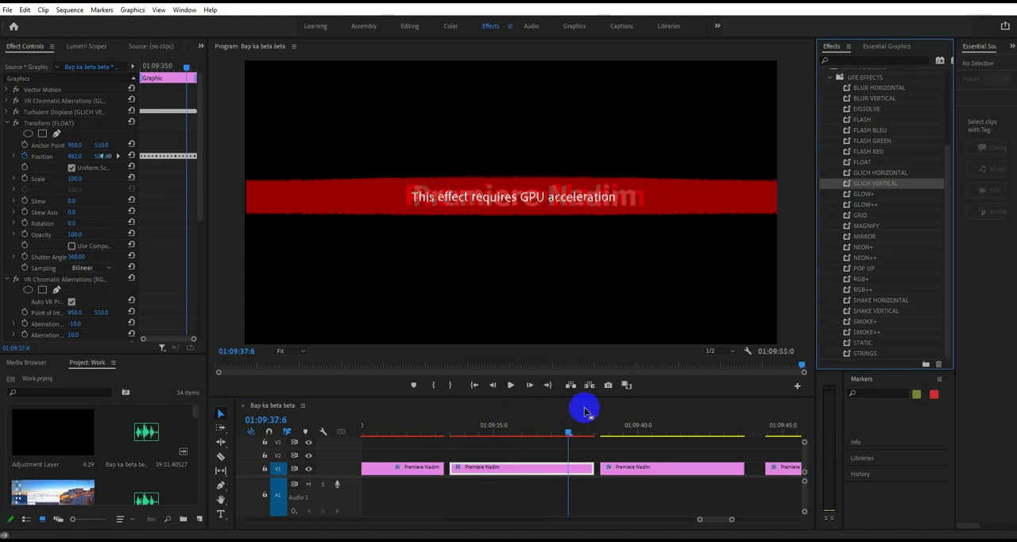
pyautogui.click(565, 434)
pyautogui.moveTo(518, 445); pyautogui.dragTo(448, 457)
pyautogui.press('space')
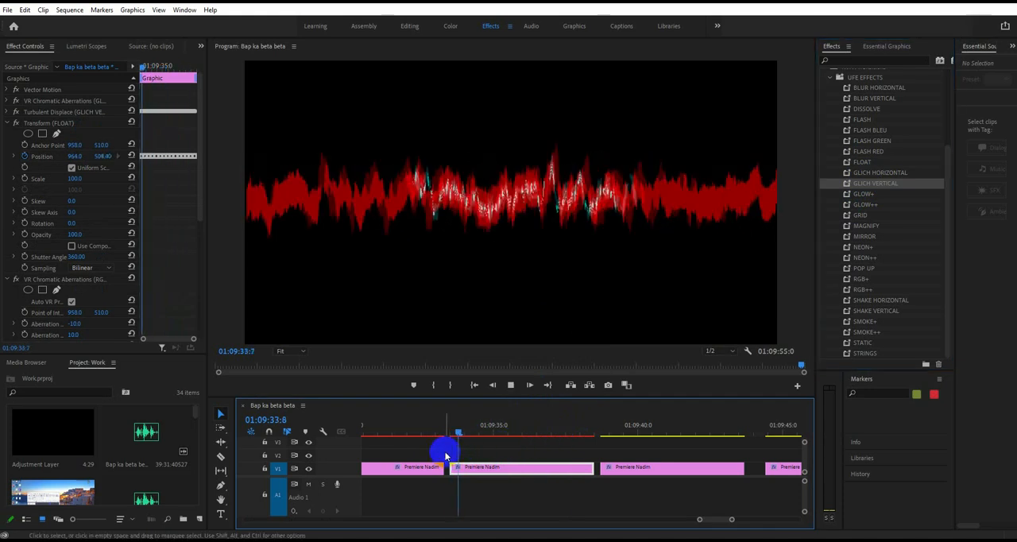
pyautogui.press('space')
pyautogui.hotkey('ctrl', 'z')
pyautogui.hotkey('ctrl', 'z')
pyautogui.hotkey('ctrl', 'z')
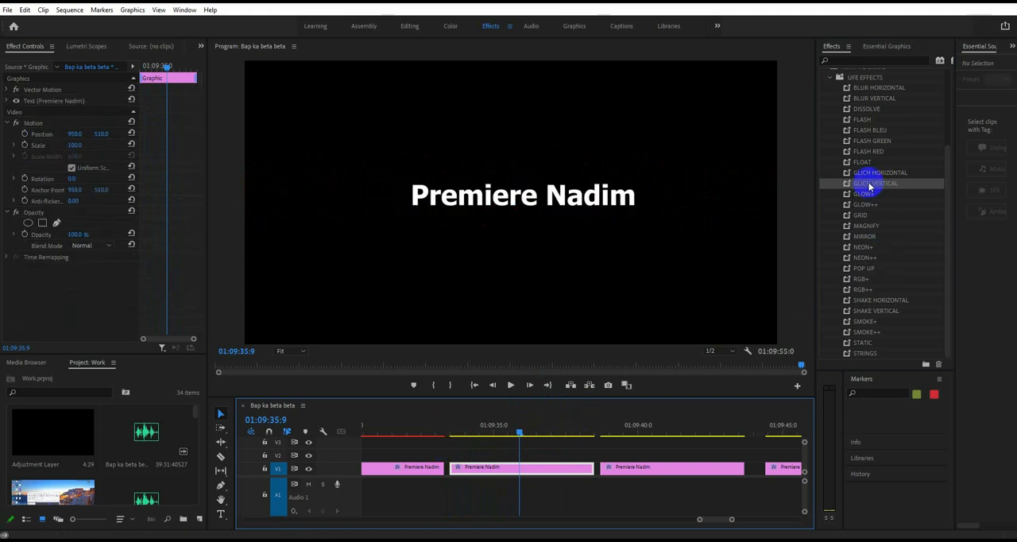
# - Apply the RGB++ preset to the third title clip, and try GLICH HORIZONTAL over it before undoing only that preset
pyautogui.moveTo(863, 289); pyautogui.dragTo(529, 467)
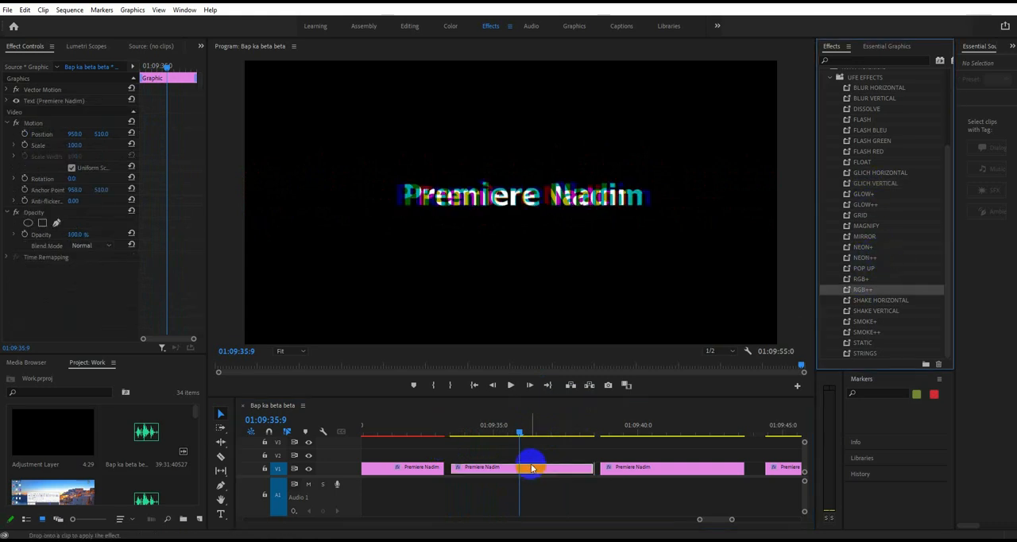
pyautogui.moveTo(870, 178); pyautogui.dragTo(480, 468)
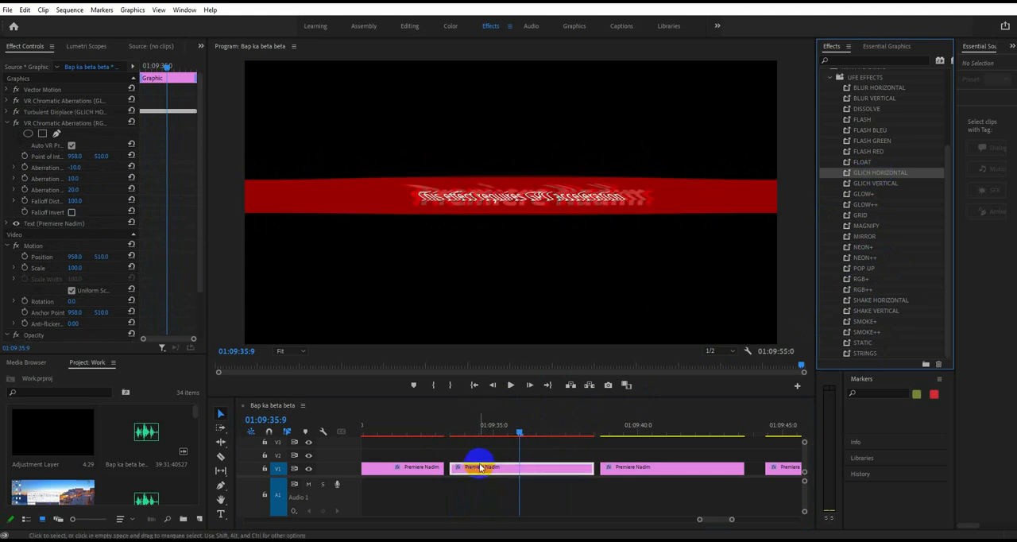
pyautogui.hotkey('ctrl', 'z')
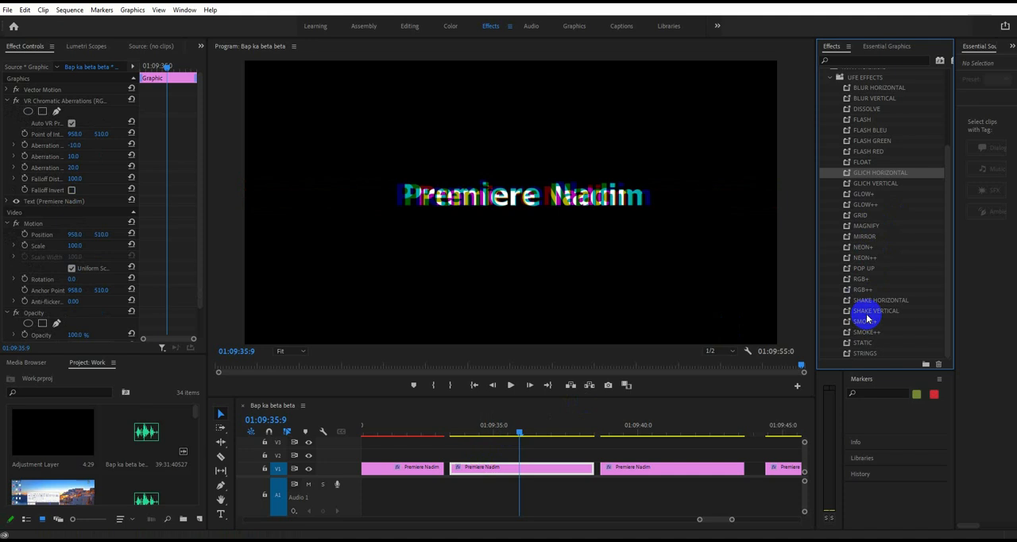
# - Try the STRINGS preset over RGB++ on the third title clip and play it back
pyautogui.moveTo(858, 356); pyautogui.dragTo(464, 442)
pyautogui.press('space')
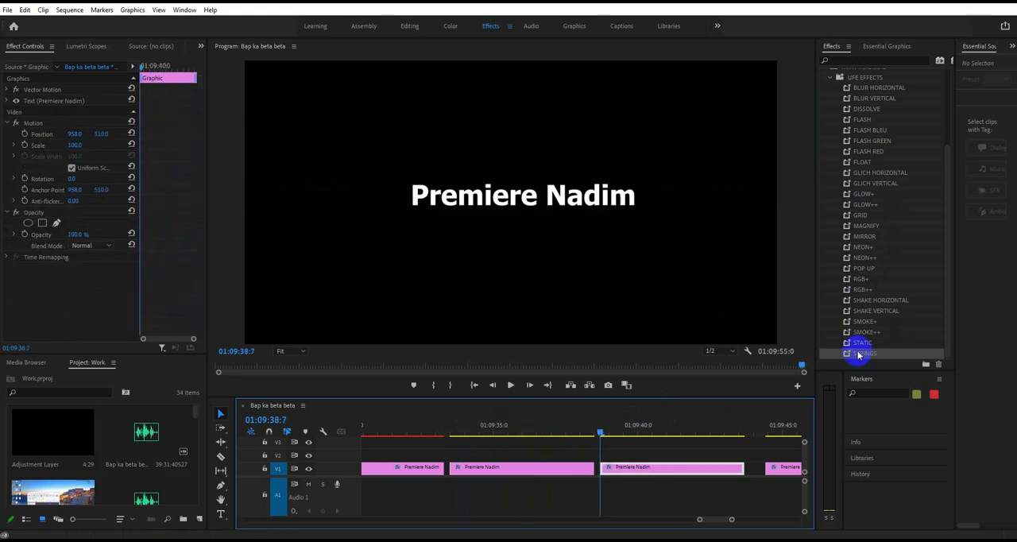
# - Apply the STRINGS preset to the fourth title clip and play it back
pyautogui.moveTo(858, 355); pyautogui.dragTo(640, 467)
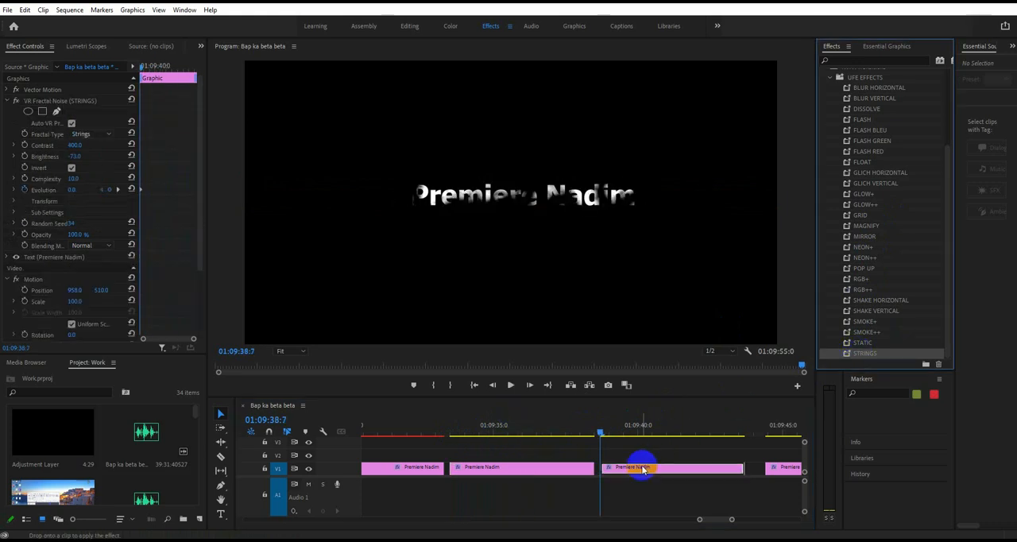
pyautogui.press('space')
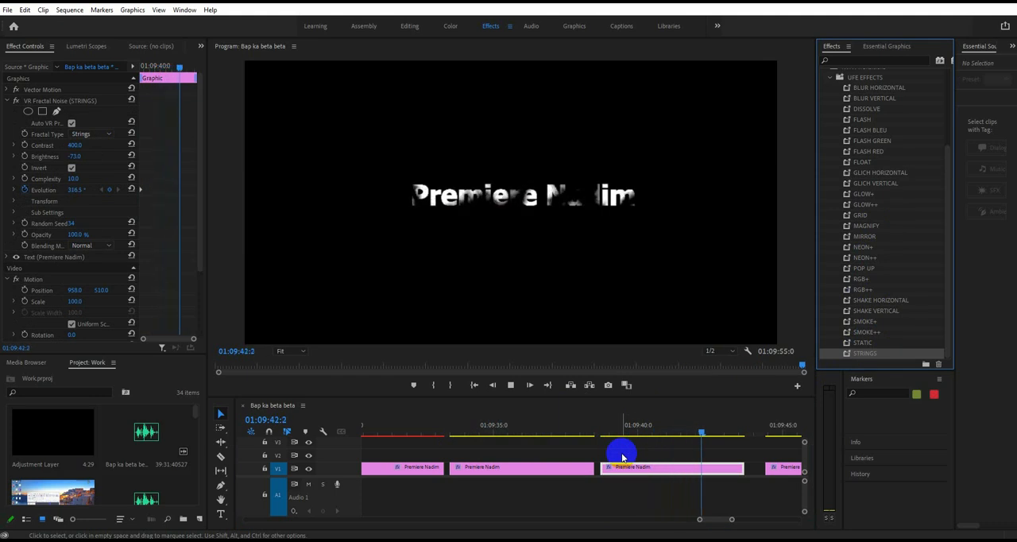
pyautogui.press('space')
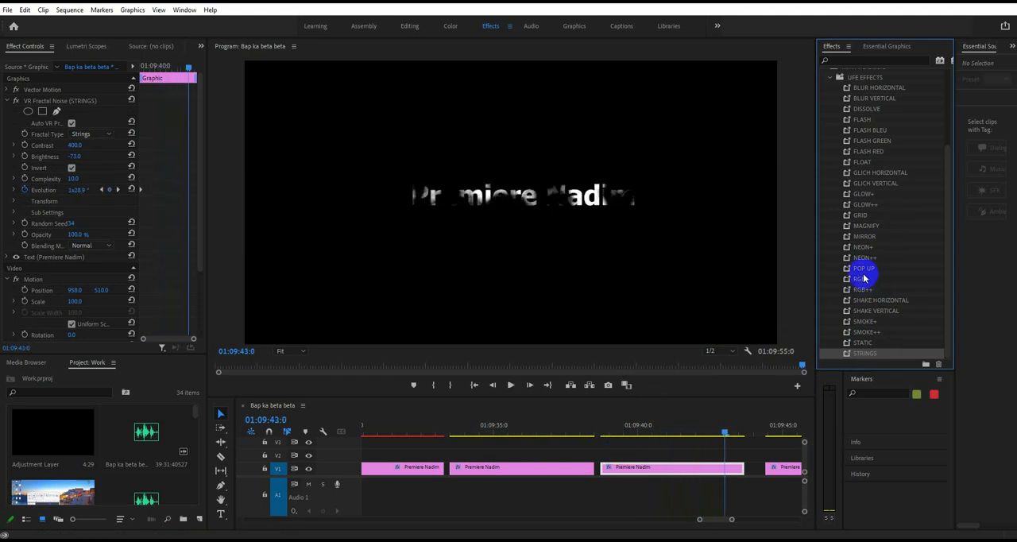
# - Save the project
pyautogui.click(545, 471)
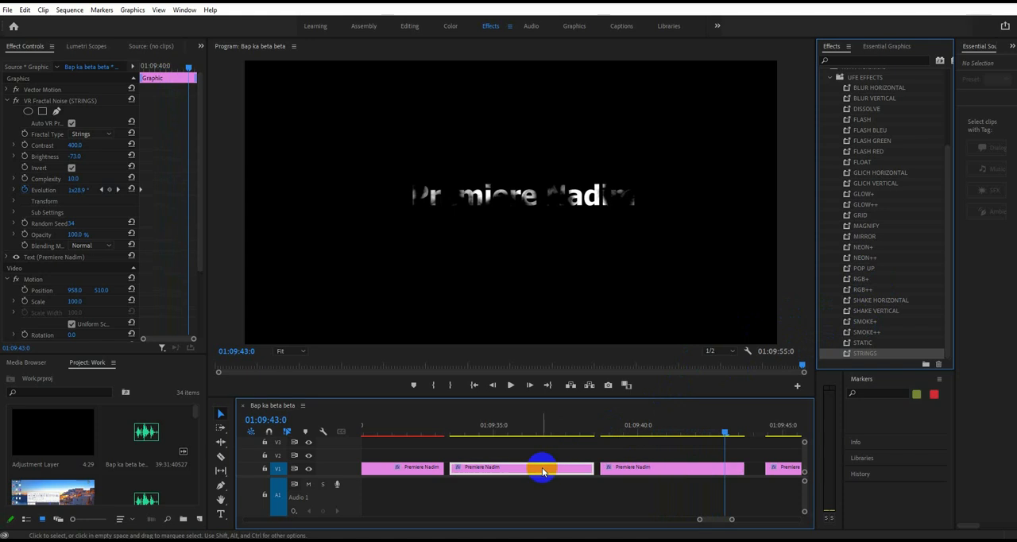
pyautogui.click(782, 469)
pyautogui.hotkey('ctrl', 's')
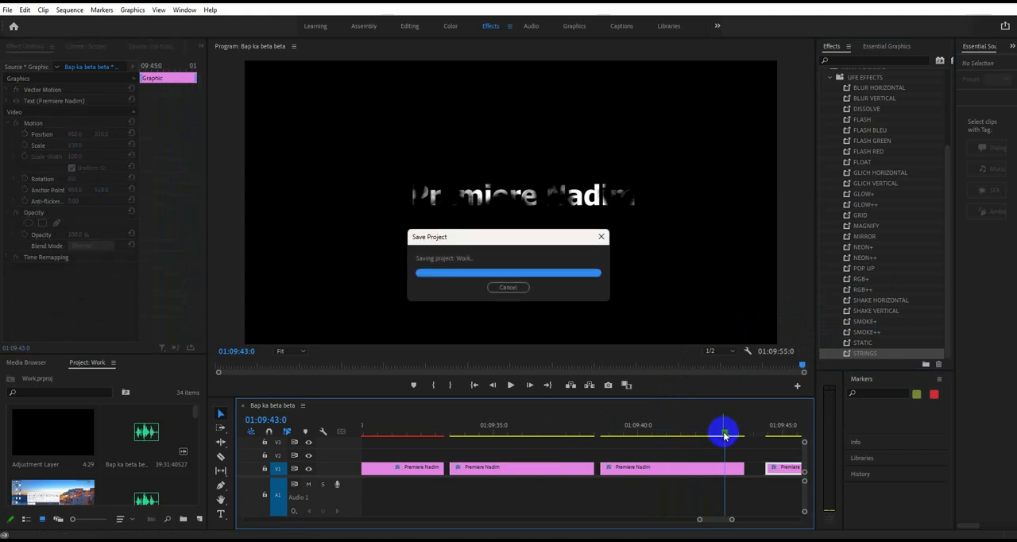
# - Try the SMOKE++ preset on the third title clip, play and scrub through it, and undo it
pyautogui.moveTo(723, 432); pyautogui.dragTo(486, 448)
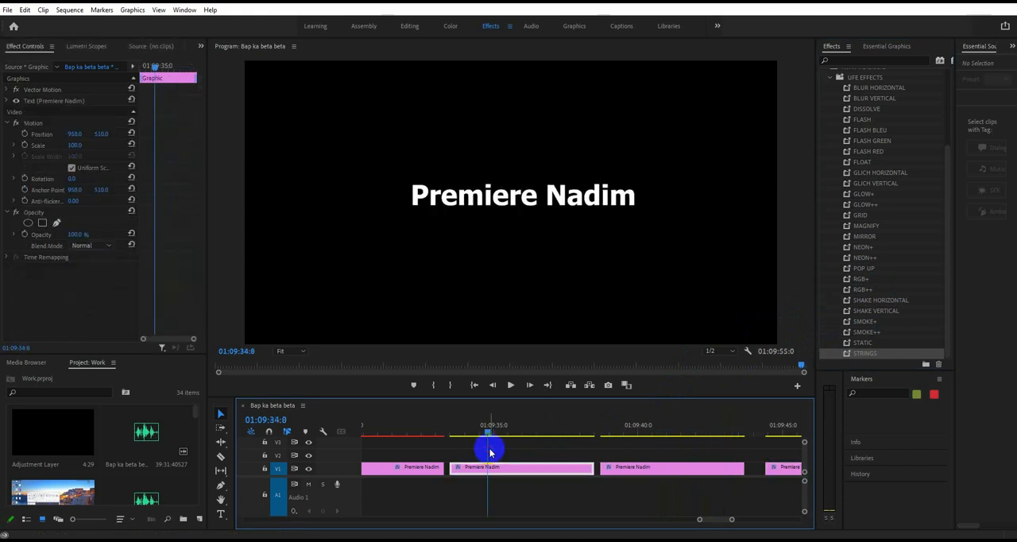
pyautogui.moveTo(869, 337); pyautogui.dragTo(493, 465)
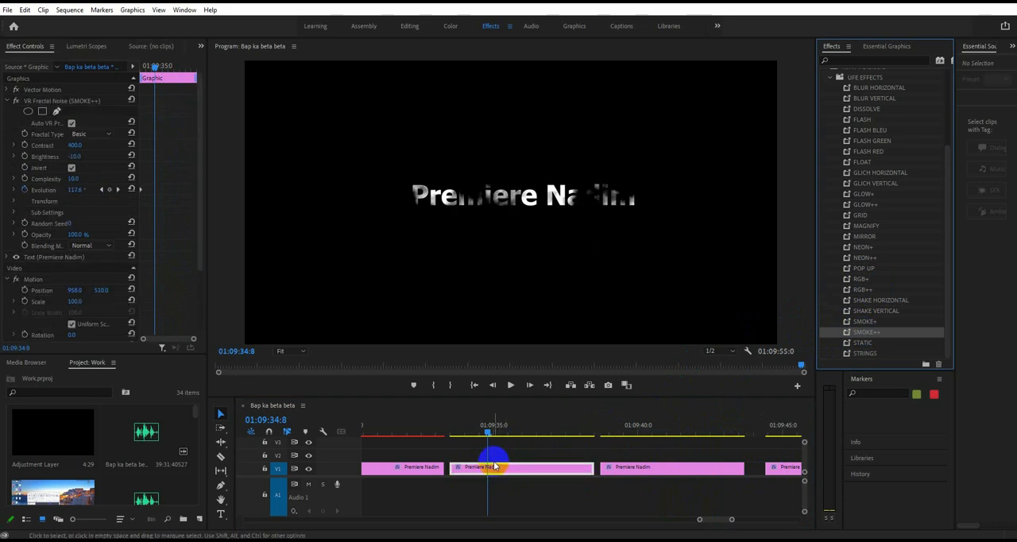
pyautogui.press('space')
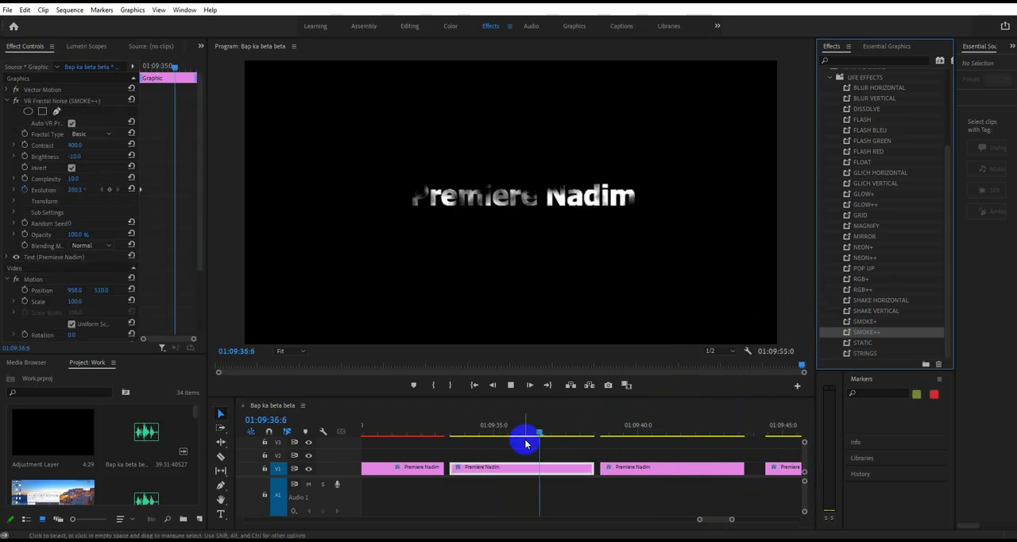
pyautogui.moveTo(517, 441); pyautogui.dragTo(529, 445)
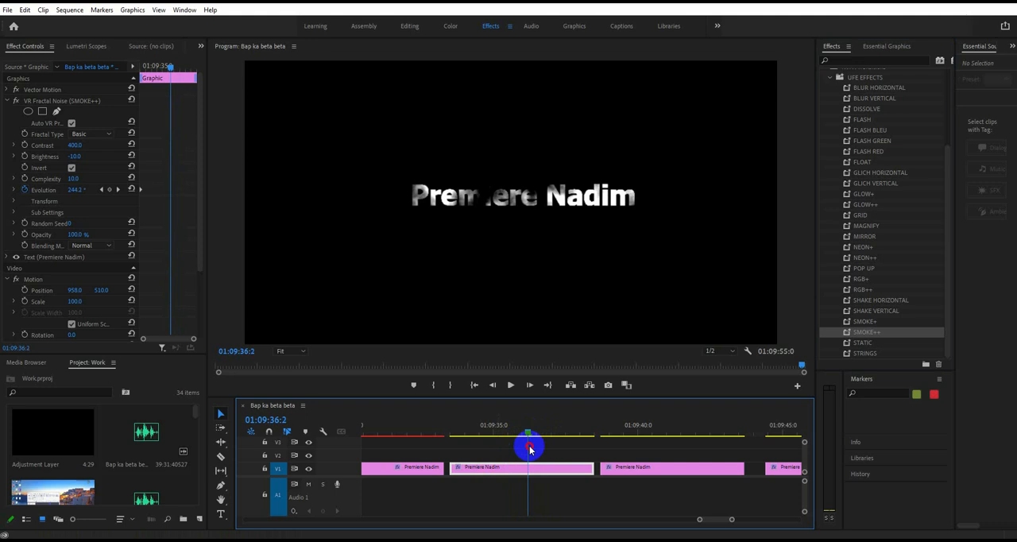
pyautogui.hotkey('ctrl', 'z')
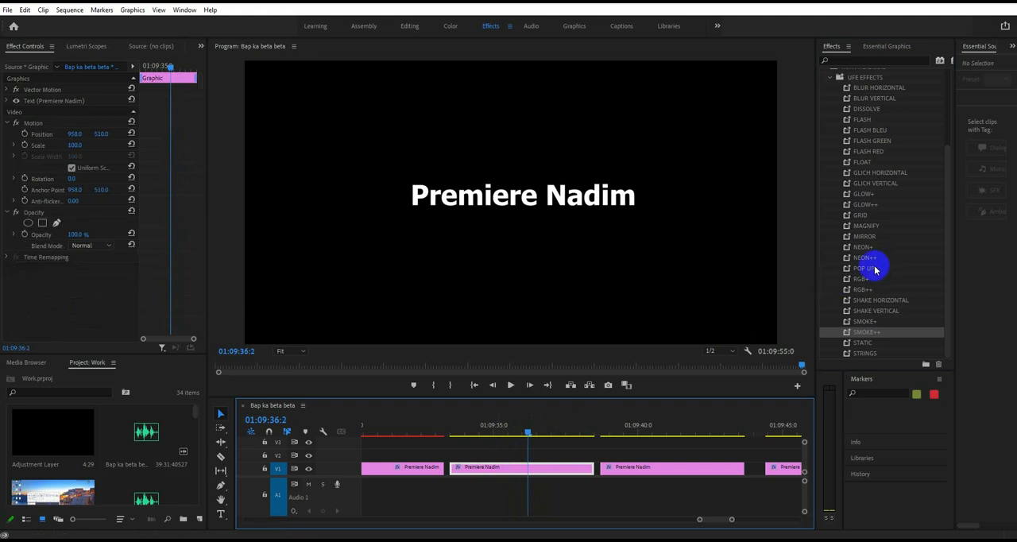
# - Apply the POP UP preset to the third title clip and scrub back toward the clip's start
pyautogui.moveTo(874, 270); pyautogui.dragTo(519, 467)
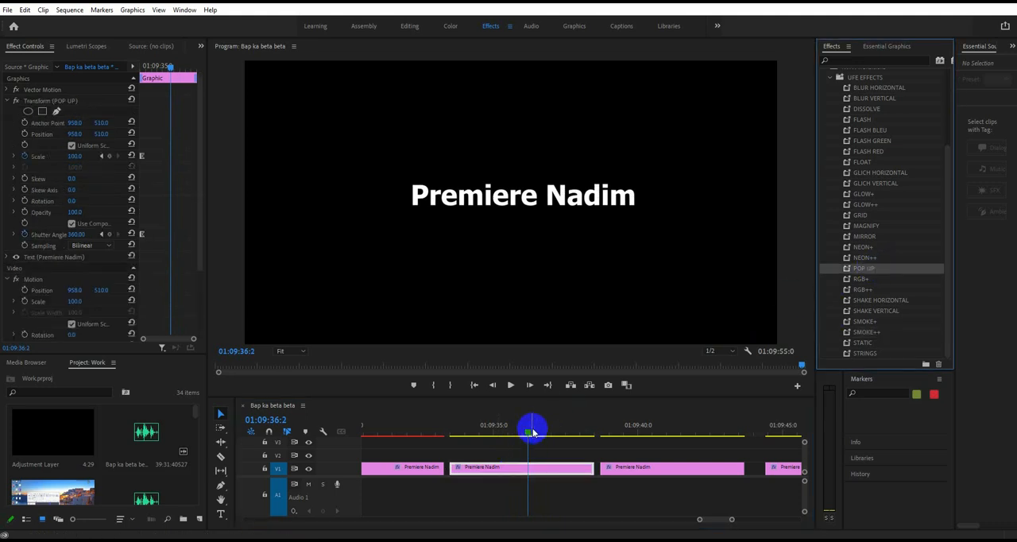
pyautogui.moveTo(533, 431); pyautogui.dragTo(476, 431)
# - Look over the Presets bin's folders and reopen the UFE EFFECTS folder to review its full preset list
pyautogui.scroll(2, 851, 141)
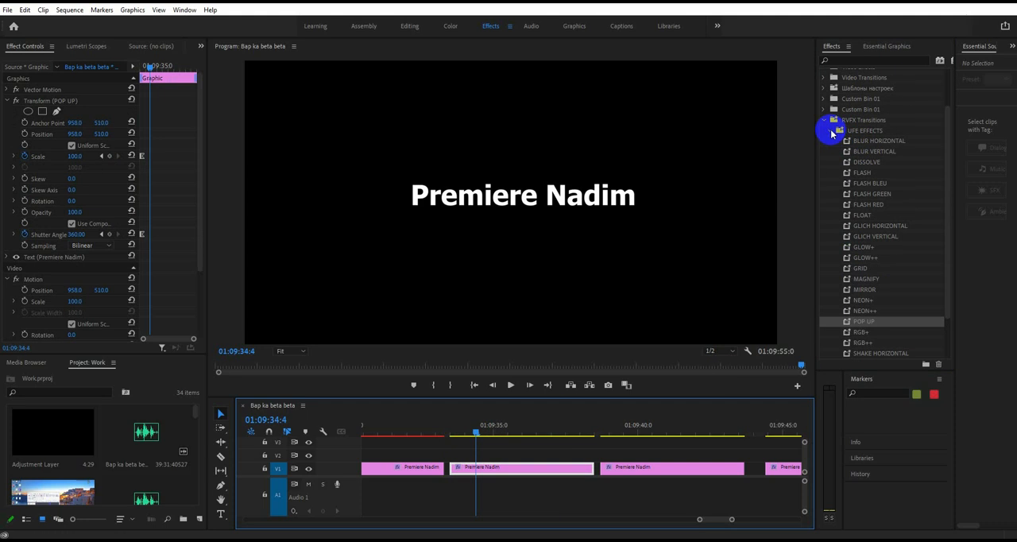
pyautogui.click(830, 129)
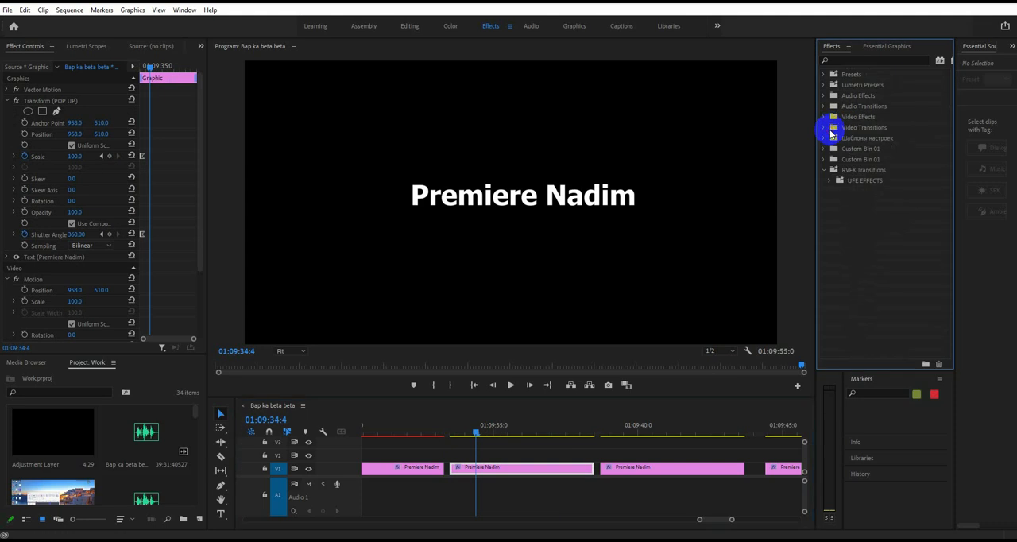
pyautogui.click(823, 75)
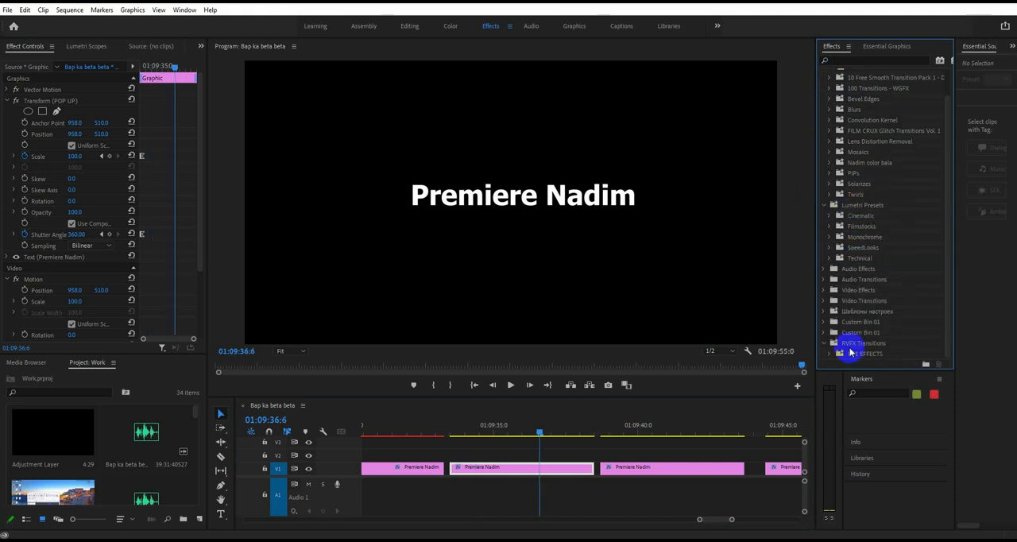
pyautogui.click(830, 353)
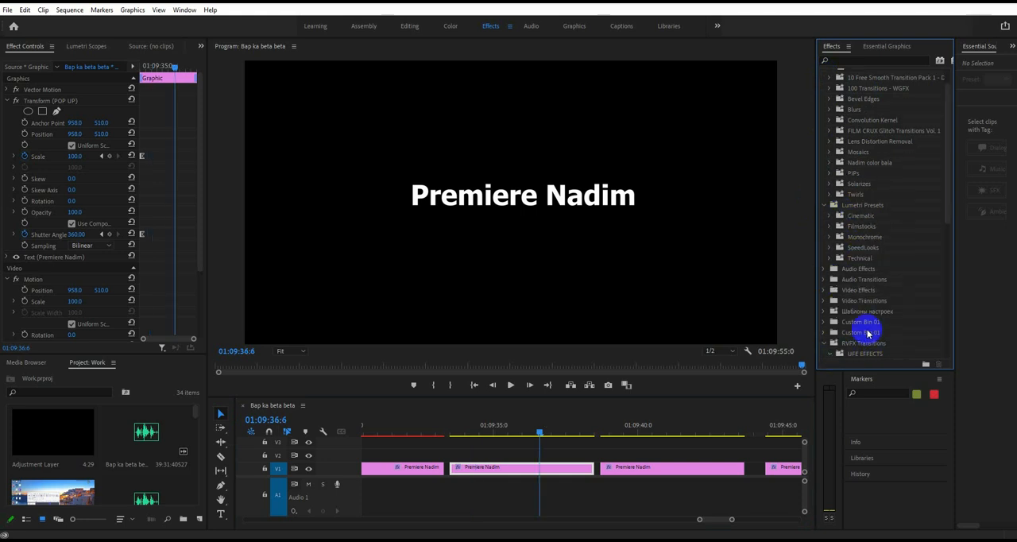
pyautogui.scroll(-4, 897, 318)
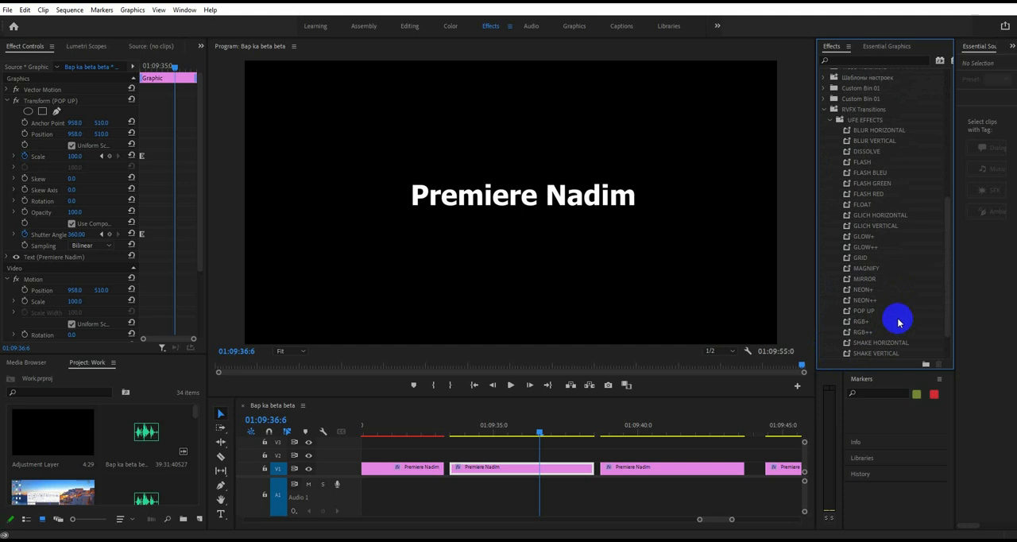
pyautogui.scroll(-4, 898, 318)
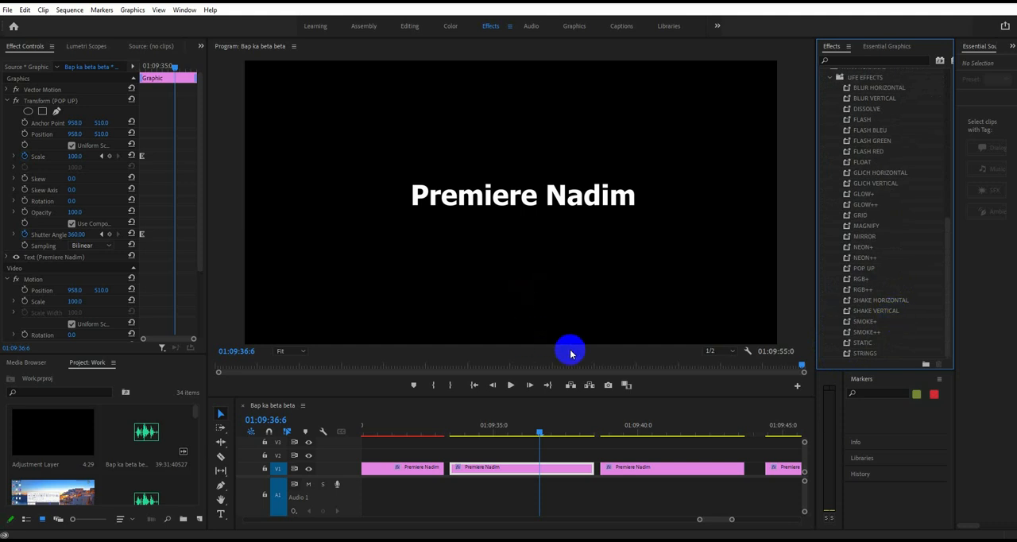